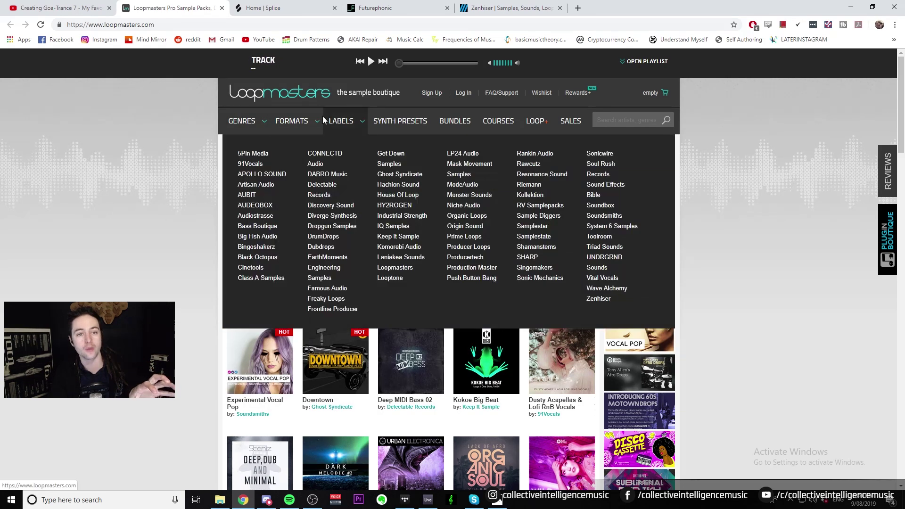
Step: Look over the home pages of the Splice, Futurephonic and Zenhiser sample sites
click(296, 5)
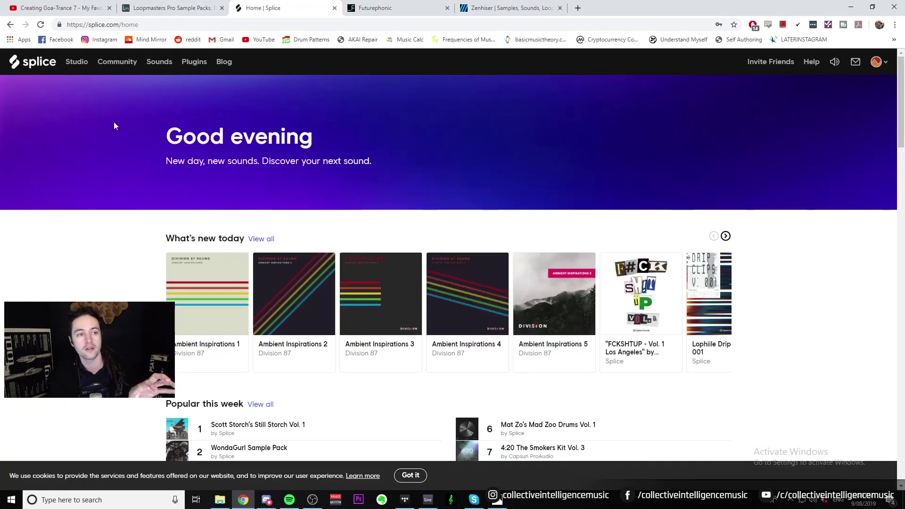
click(384, 8)
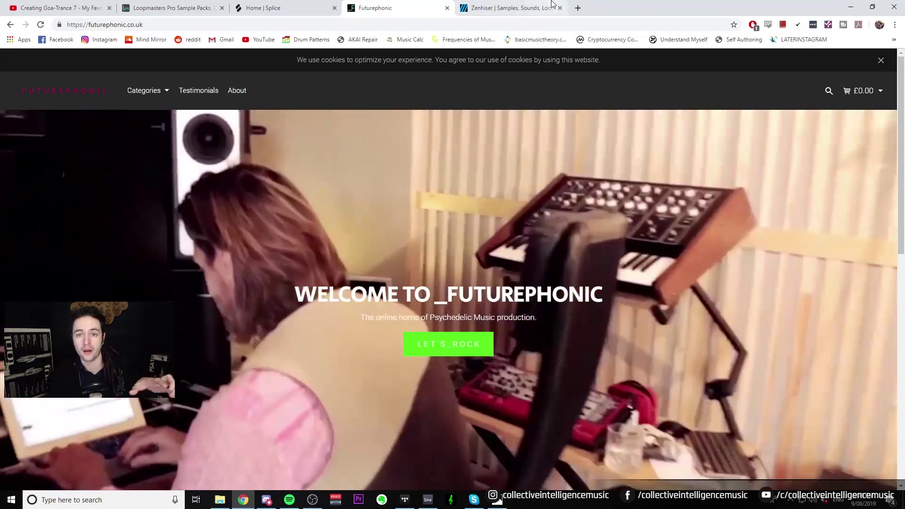
click(552, 4)
click(649, 160)
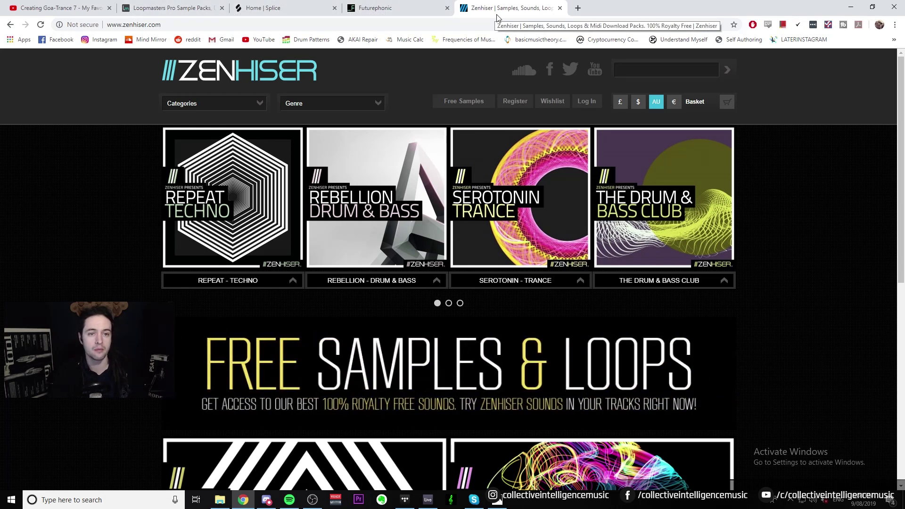
click(281, 11)
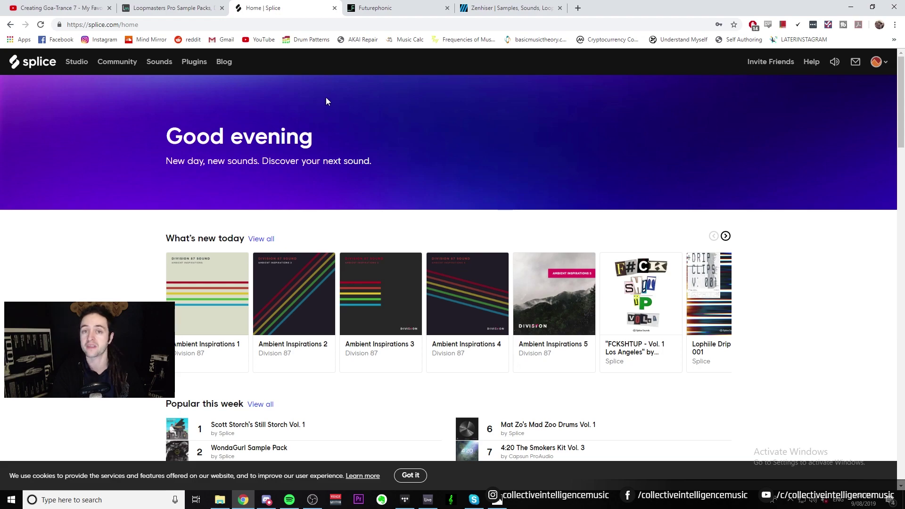
click(375, 8)
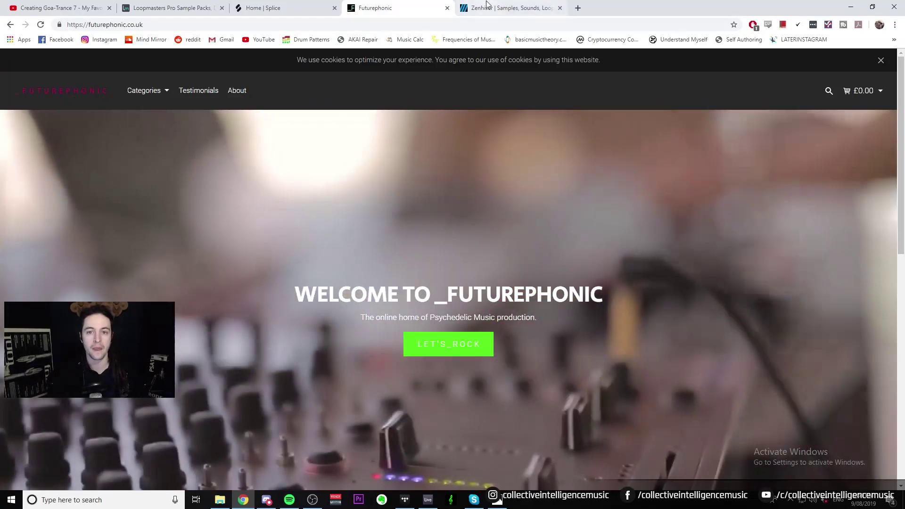
click(490, 7)
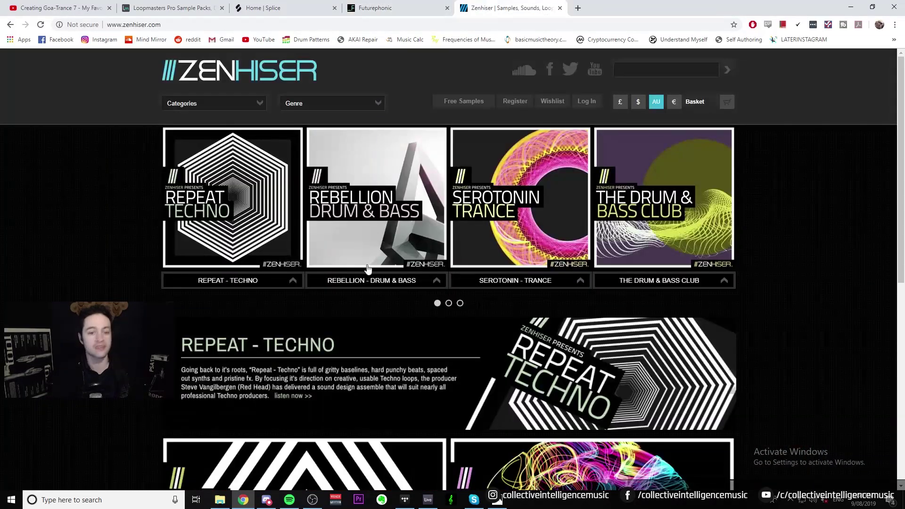
Step: Examine the Loopmasters home page from the latest releases down to the VIP reviews, then its lists of genres and formats
click(150, 6)
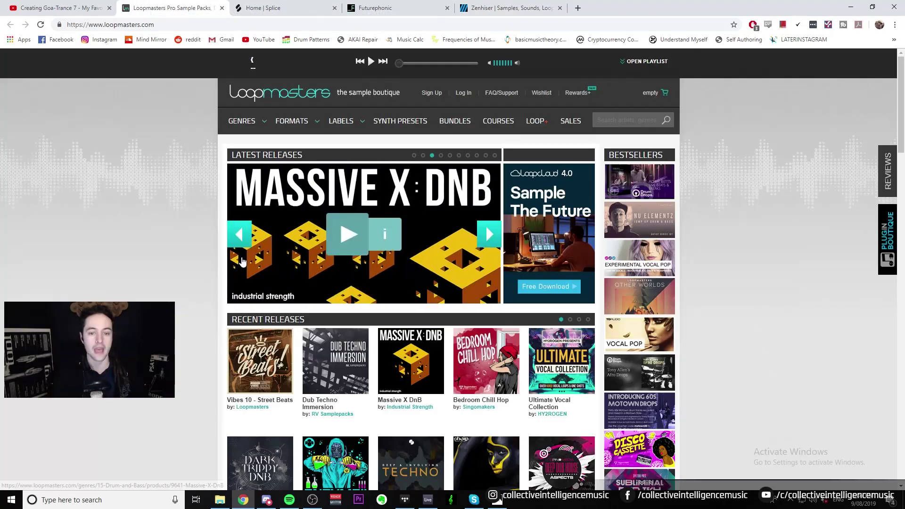
scroll(158, 264, down, 8)
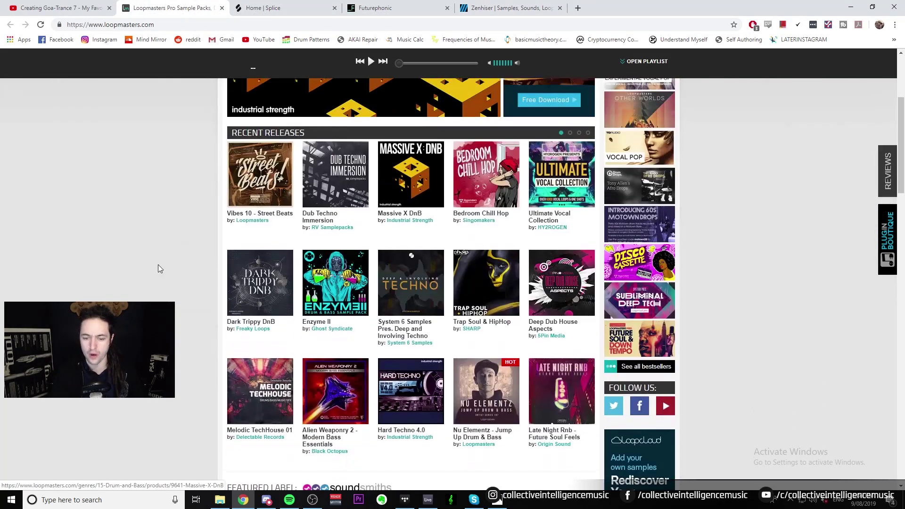
scroll(158, 261, down, 6)
scroll(159, 258, up, 8)
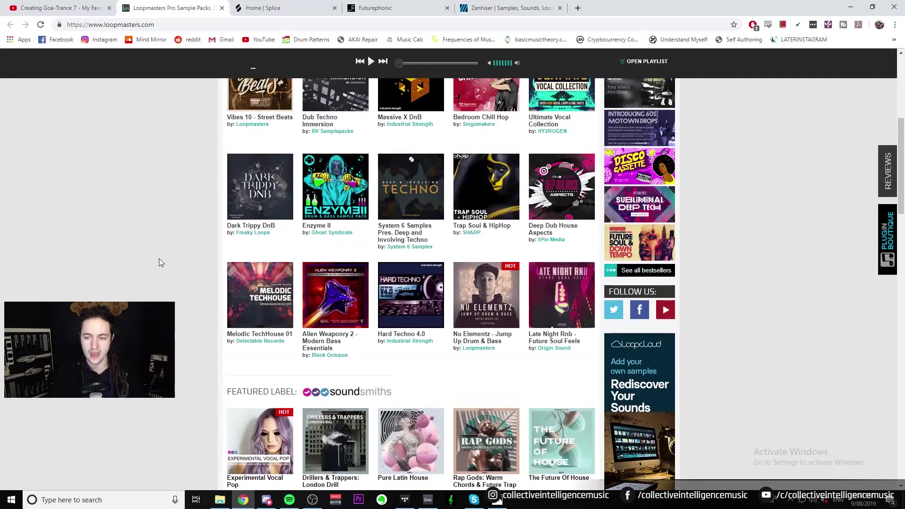
scroll(159, 260, down, 3)
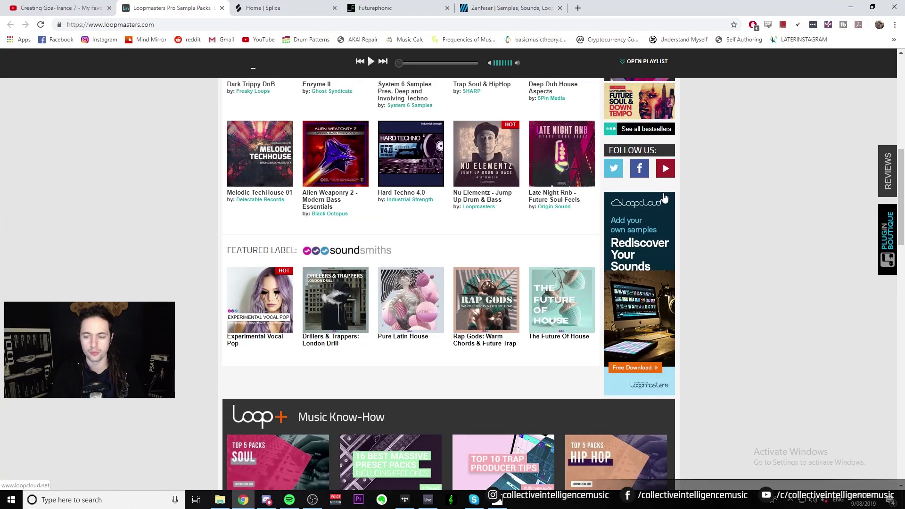
scroll(693, 287, down, 2)
scroll(692, 285, down, 12)
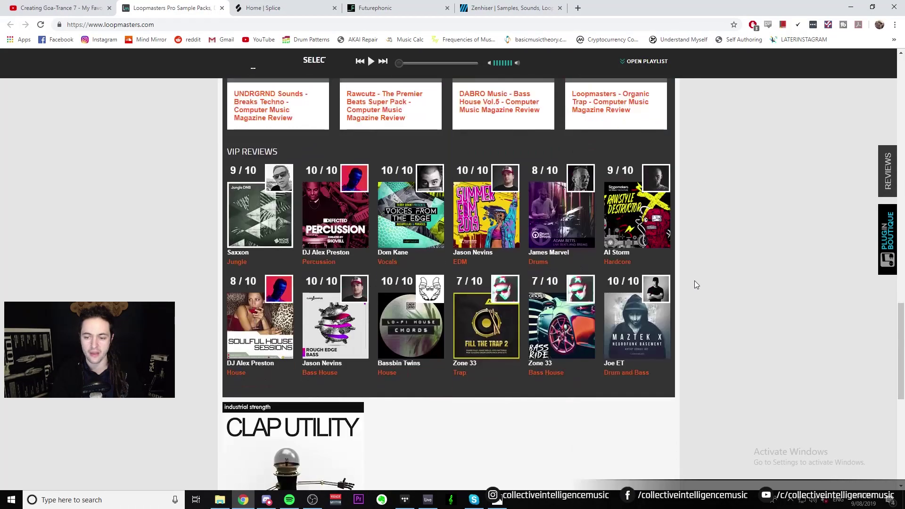
scroll(694, 281, down, 3)
scroll(694, 281, up, 18)
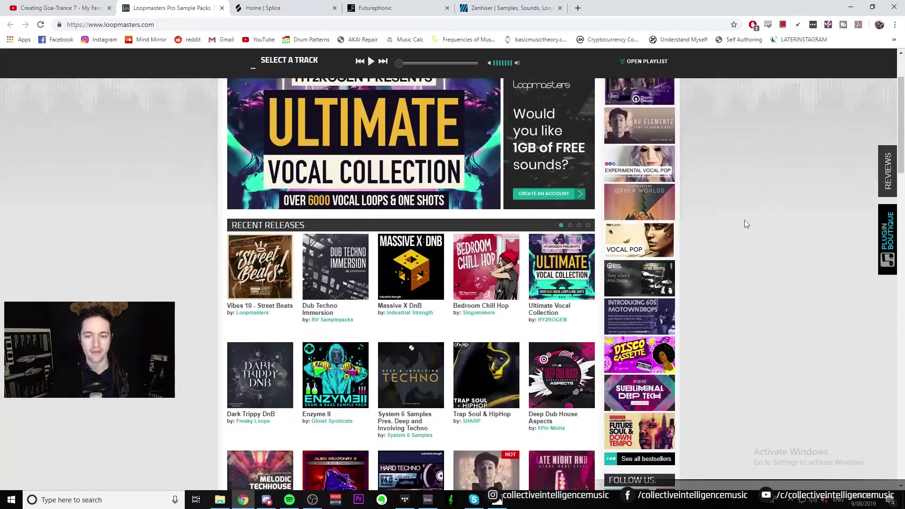
scroll(112, 262, up, 3)
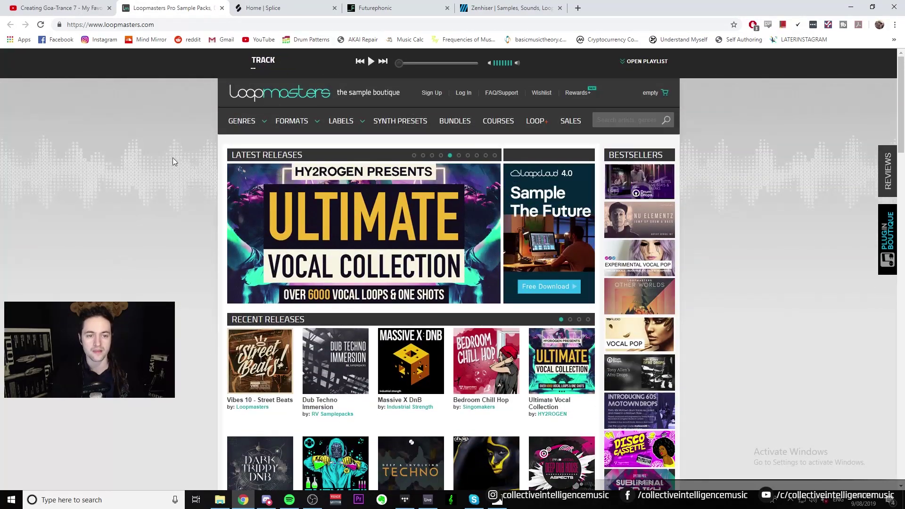
mouse_move(241, 126)
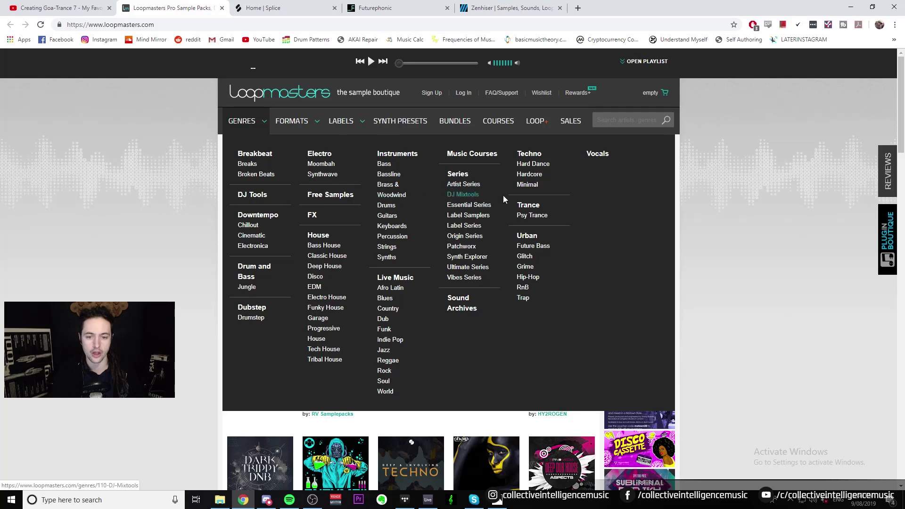
mouse_move(293, 121)
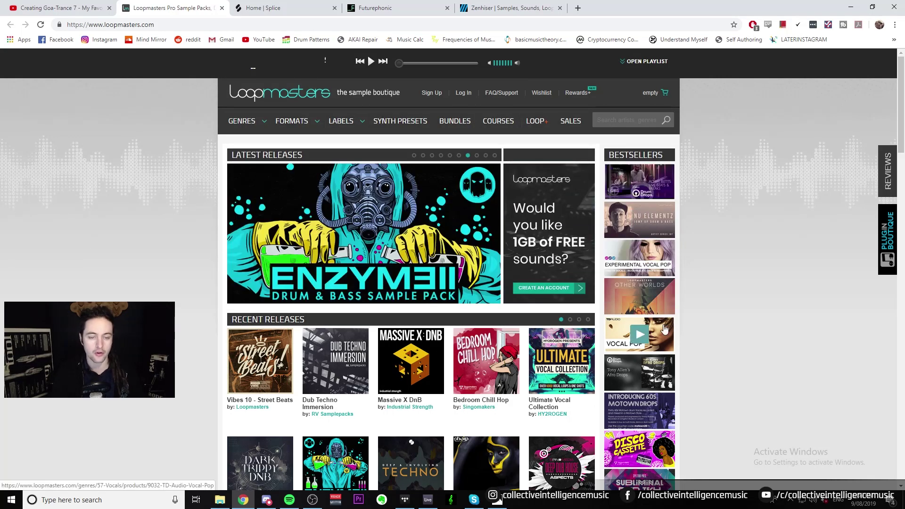
Step: Switch to Splice and search its Sounds library for "Industrial Drums"
click(274, 6)
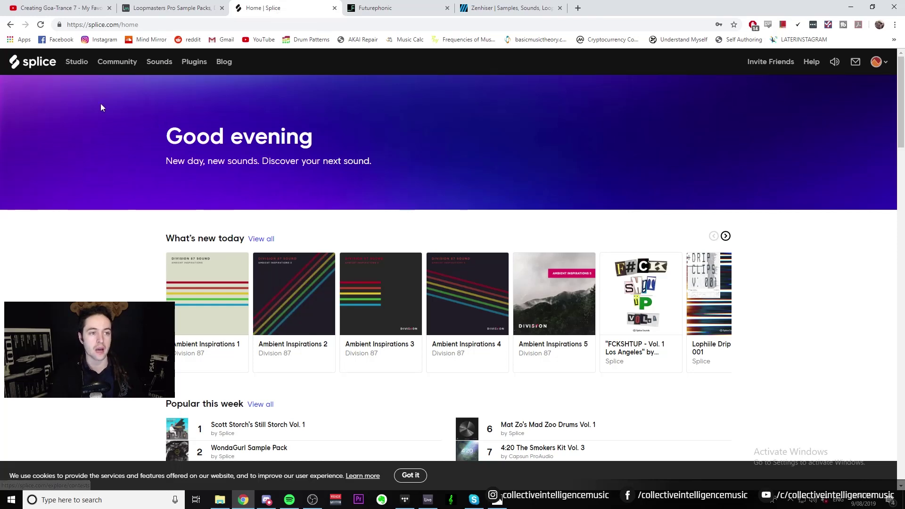
click(165, 66)
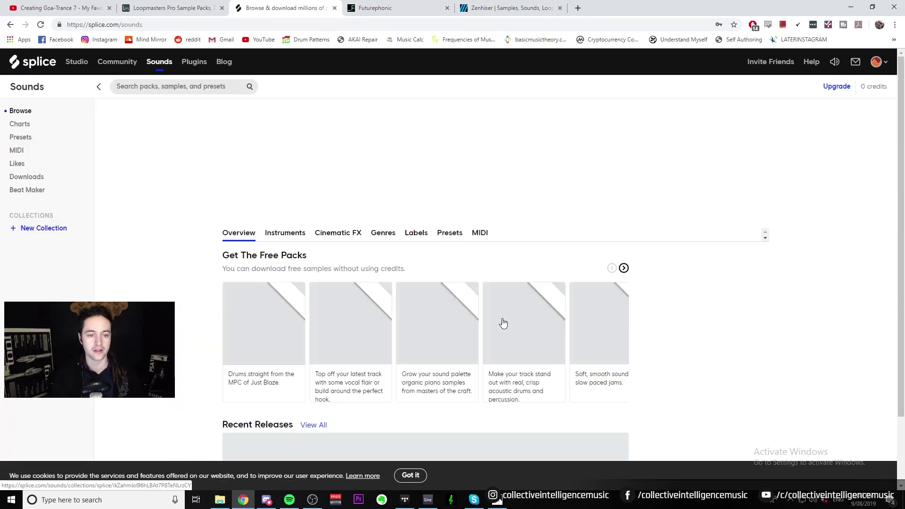
click(188, 86)
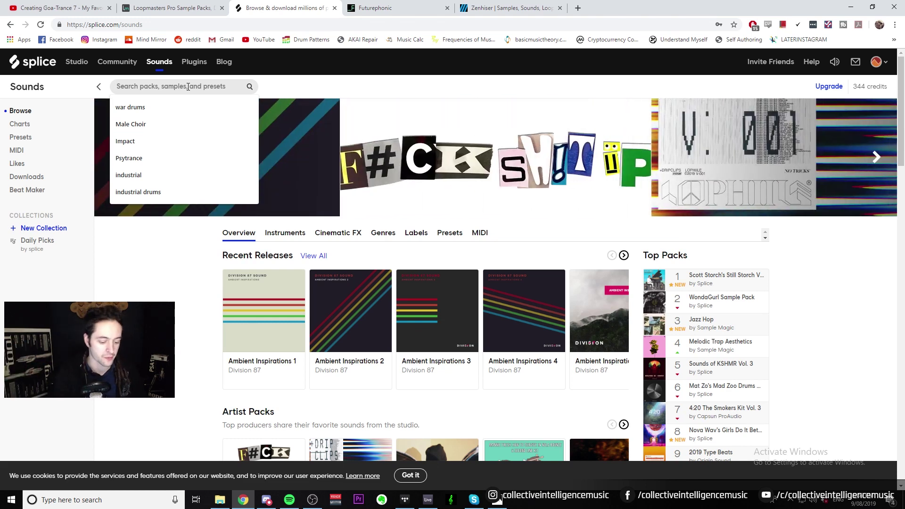
text(Industria)
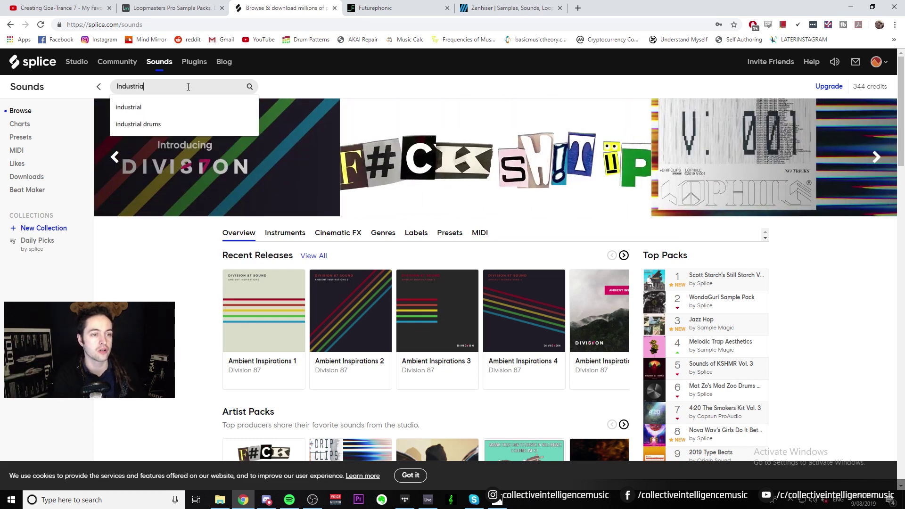
text(l Drums)
key(Return)
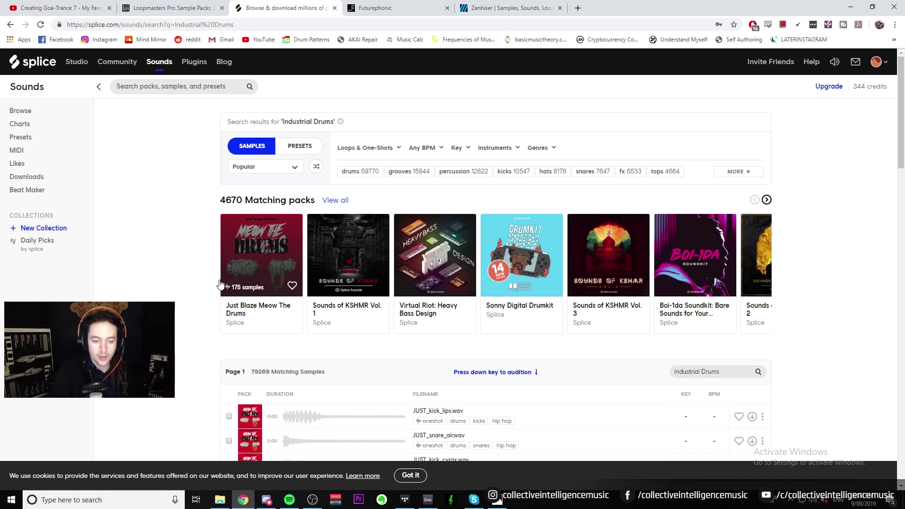
Step: Look through the matching "Industrial Drums" samples and audition a few of them
scroll(271, 349, down, 5)
scroll(271, 358, up, 4)
scroll(337, 397, down, 5)
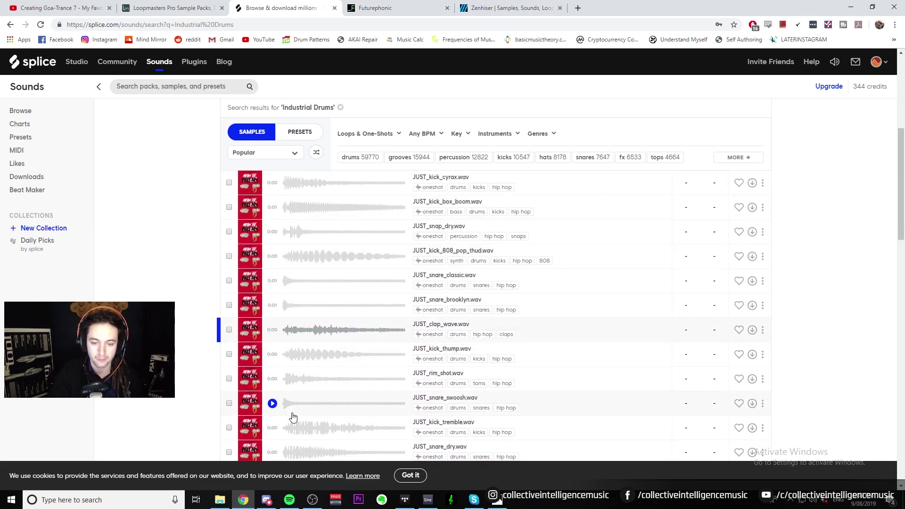
scroll(276, 356, down, 5)
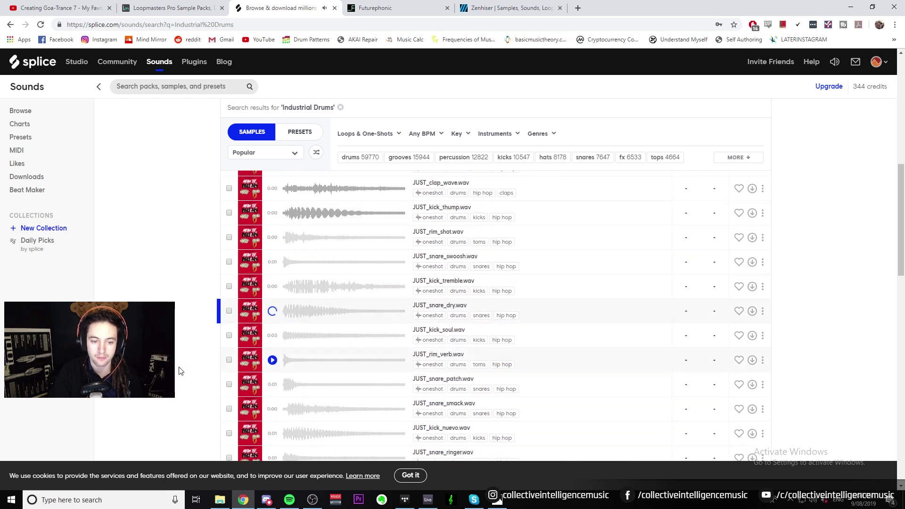
scroll(273, 358, down, 4)
scroll(188, 353, down, 5)
scroll(184, 353, up, 10)
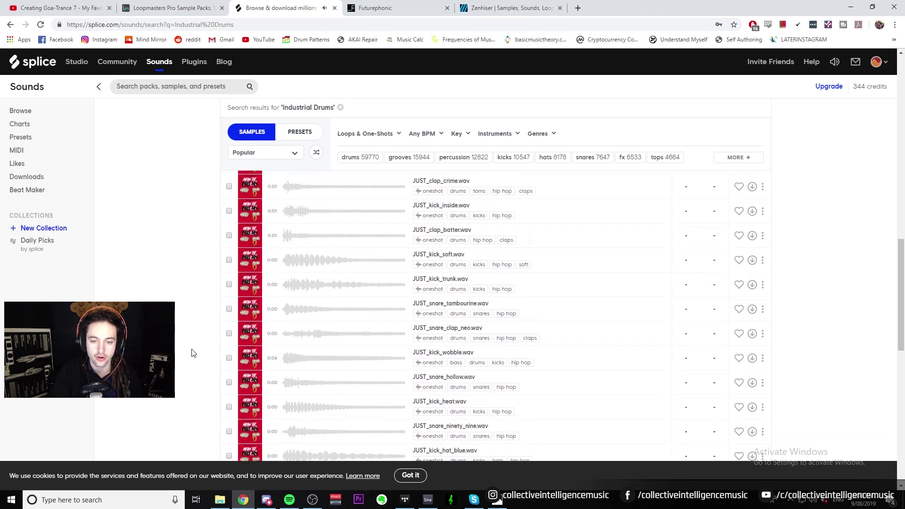
scroll(192, 351, up, 10)
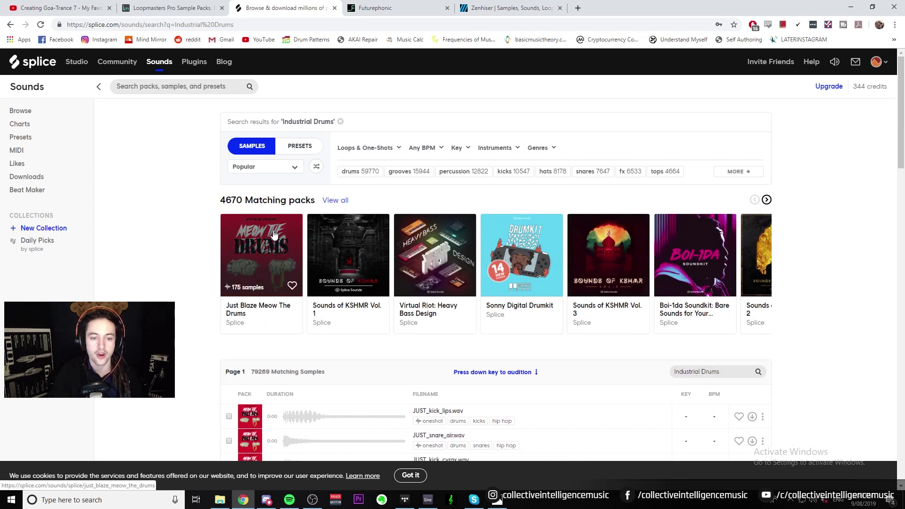
Step: Fill the Sounds search with the recent search term "Impact"
click(166, 86)
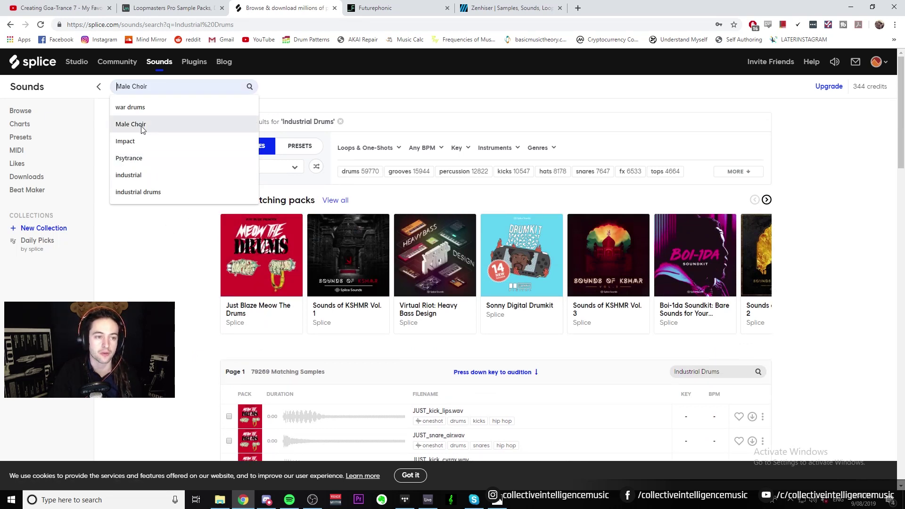
click(153, 142)
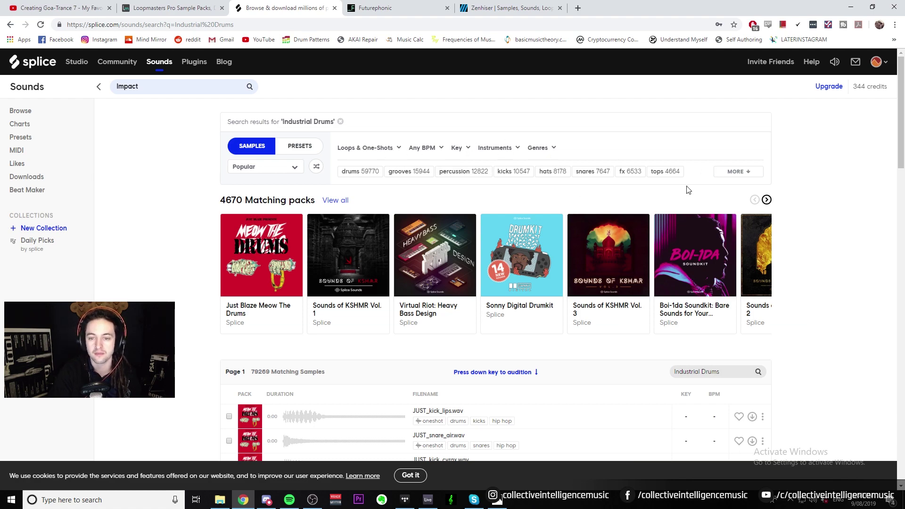
Step: View the Futurephonic home page and examine the Zenhiser home page down to its category and genre lists
click(377, 8)
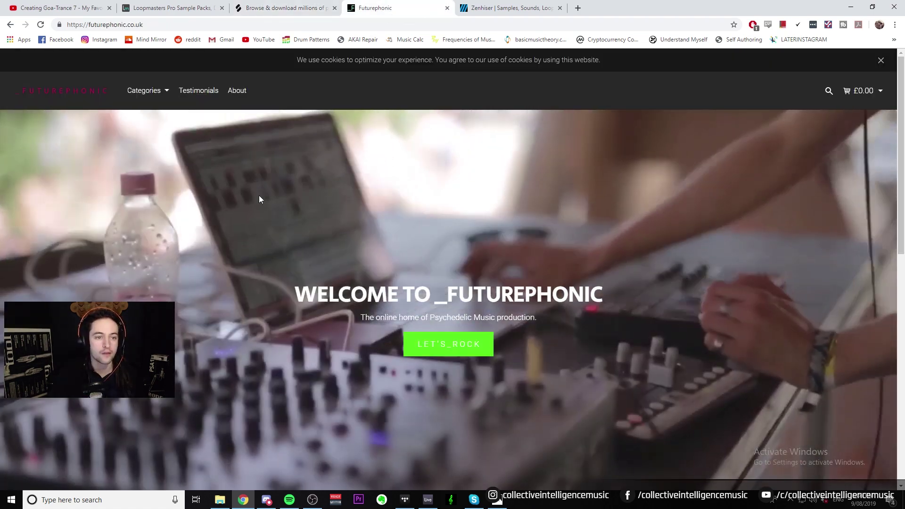
mouse_move(149, 97)
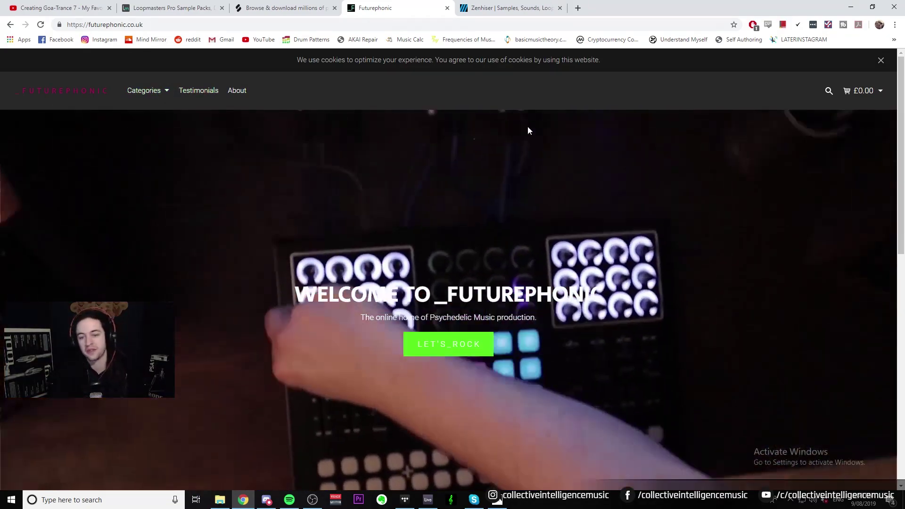
click(518, 4)
scroll(258, 236, down, 2)
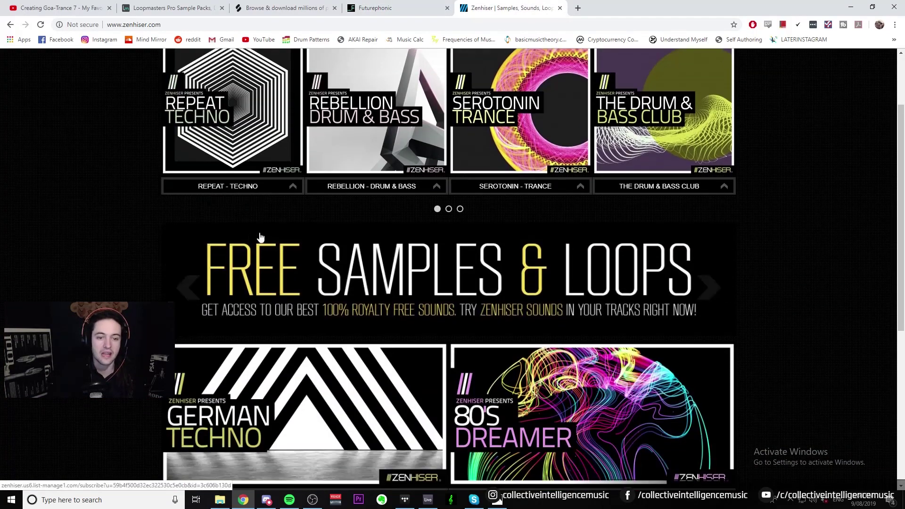
scroll(391, 241, up, 2)
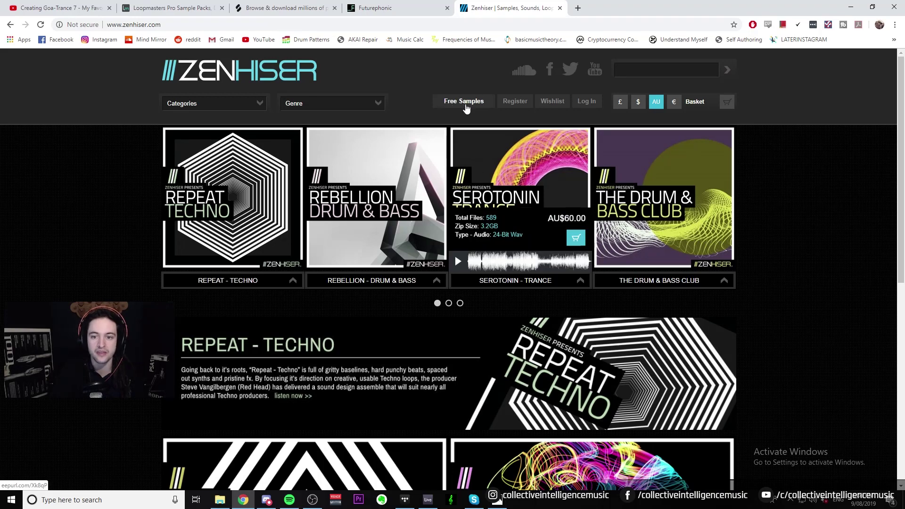
scroll(672, 315, down, 8)
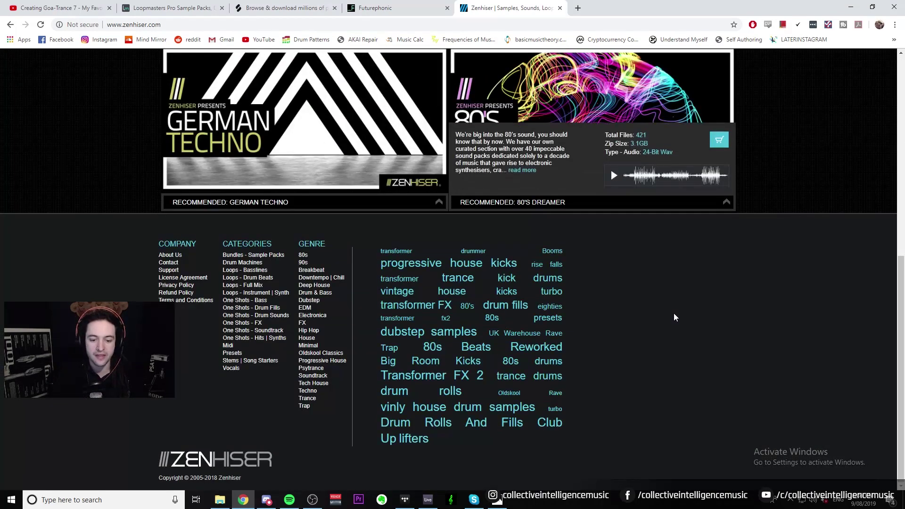
scroll(673, 317, up, 10)
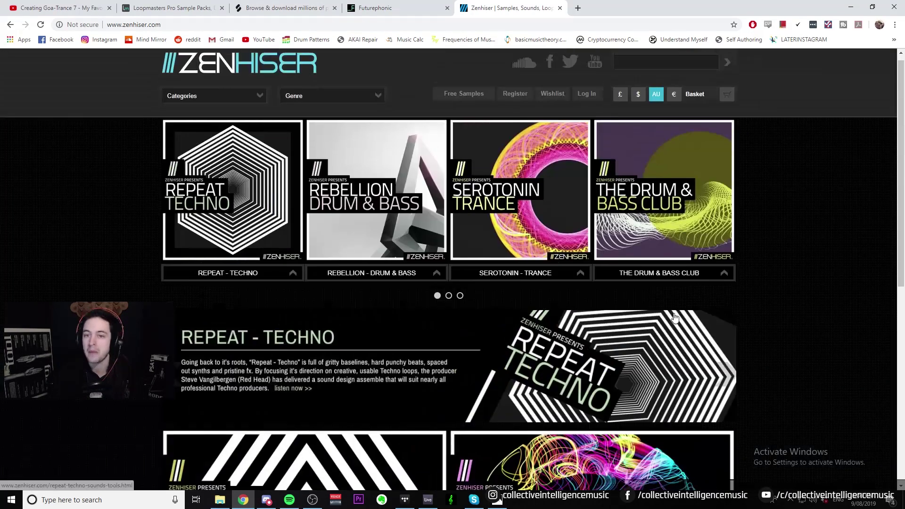
Step: Return to Splice, clear the "Industrial Drums" search and search the Sounds library for "synth lead"
click(302, 5)
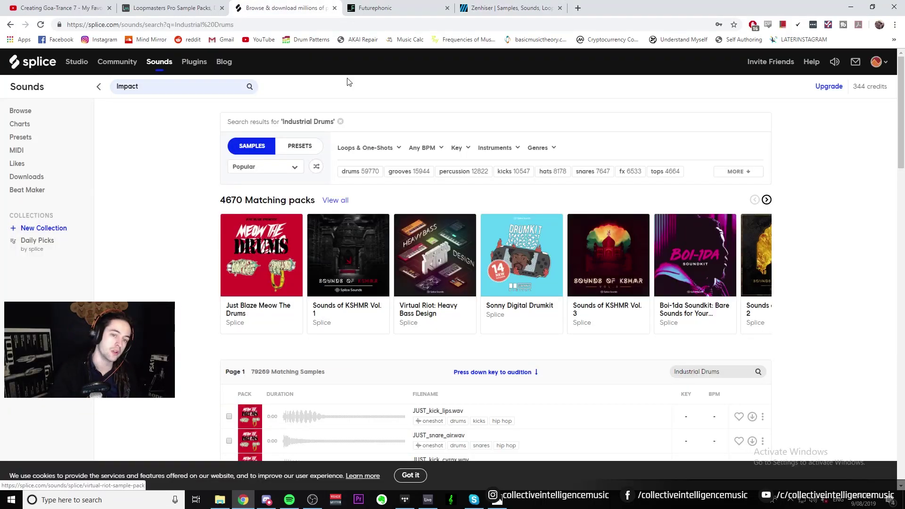
click(340, 122)
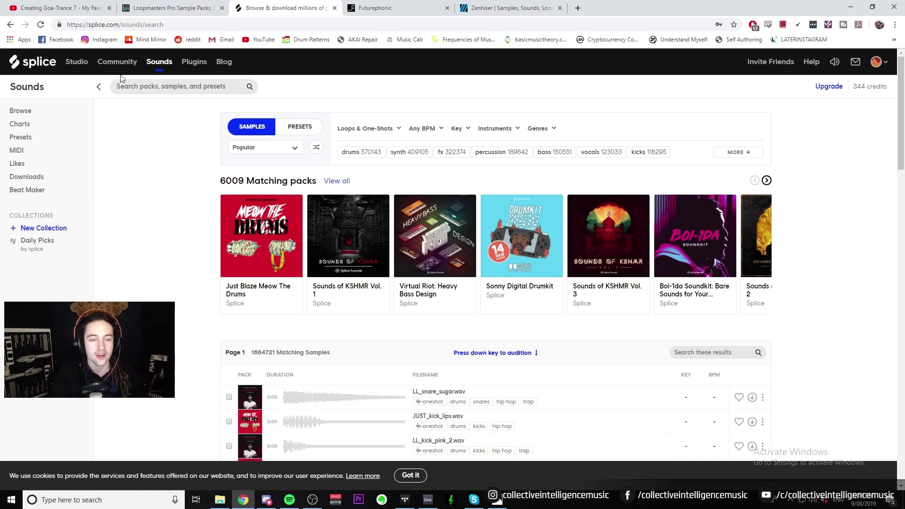
click(140, 85)
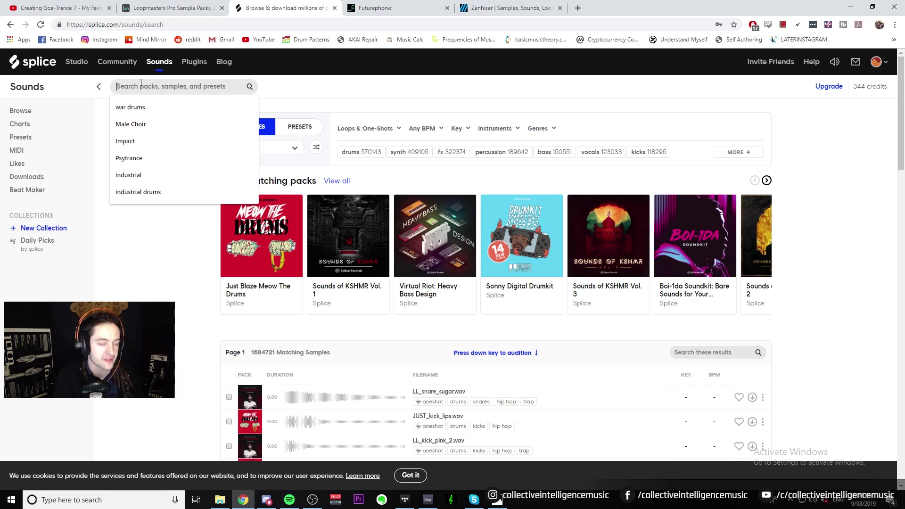
text(synth lead)
key(Return)
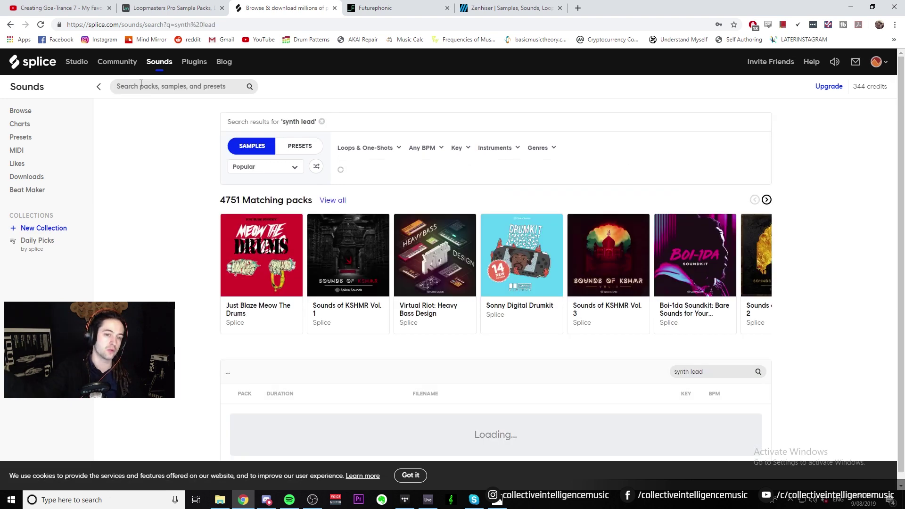
Step: Filter the "synth lead" sample results by the Psytrance genre
scroll(277, 160, down, 3)
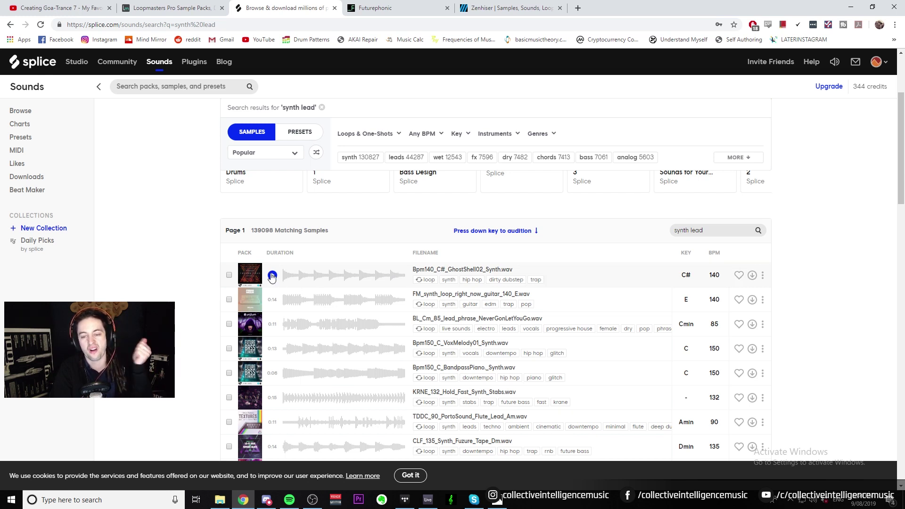
scroll(422, 258, up, 1)
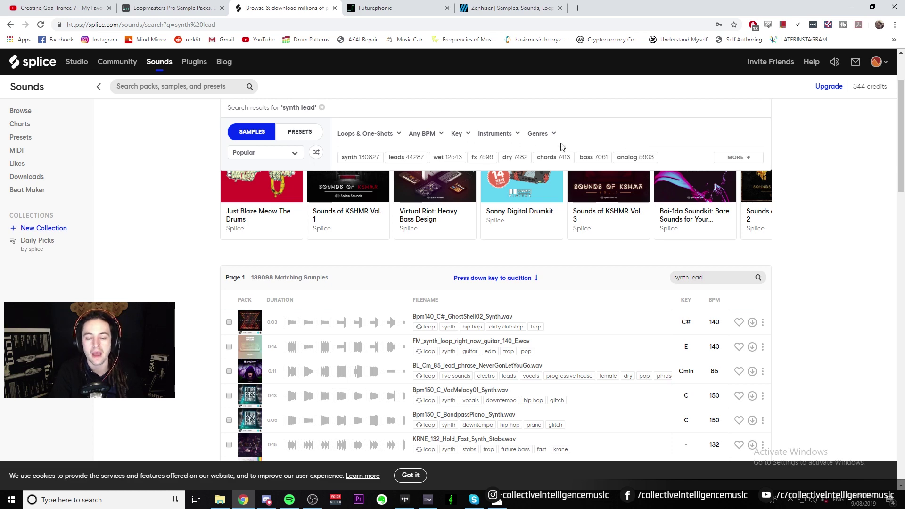
click(504, 135)
click(493, 136)
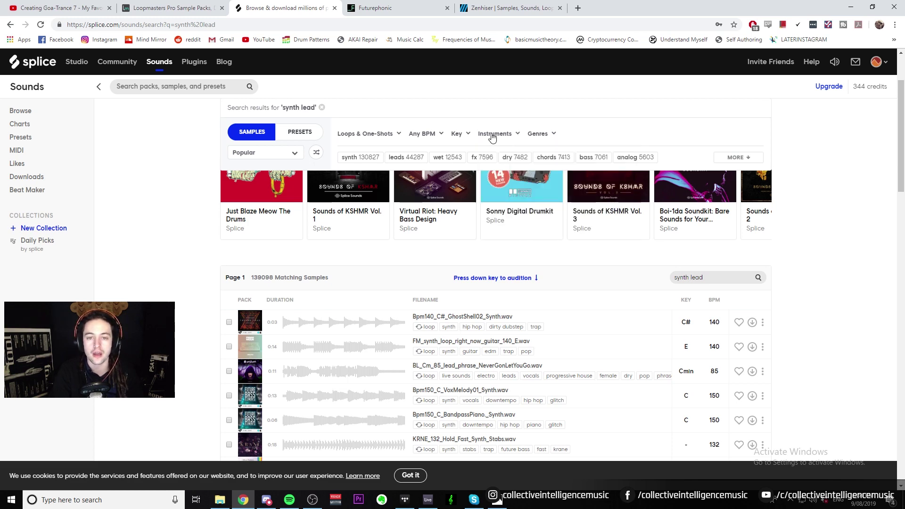
click(357, 134)
click(534, 135)
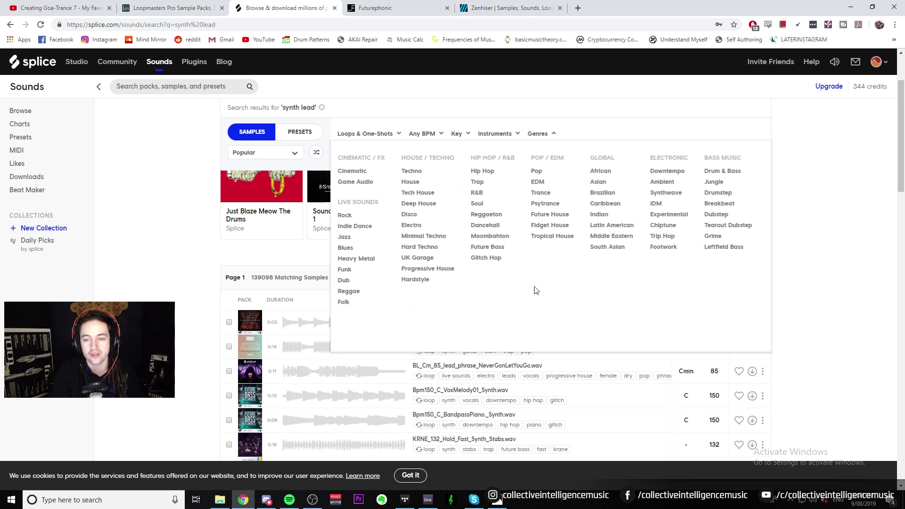
click(545, 203)
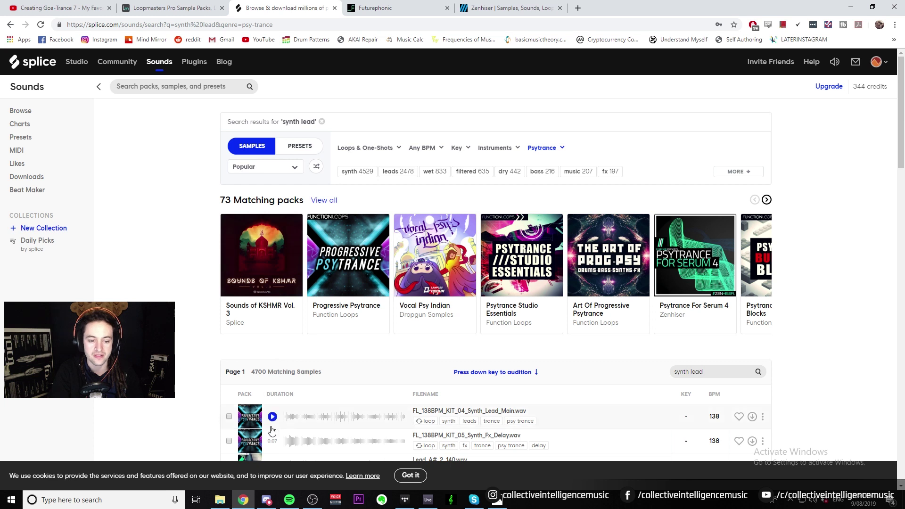
Step: Audition the first result, FL_138BPM_KIT_04_Synth_Lead_Main.wav, and download it
scroll(176, 326, down, 2)
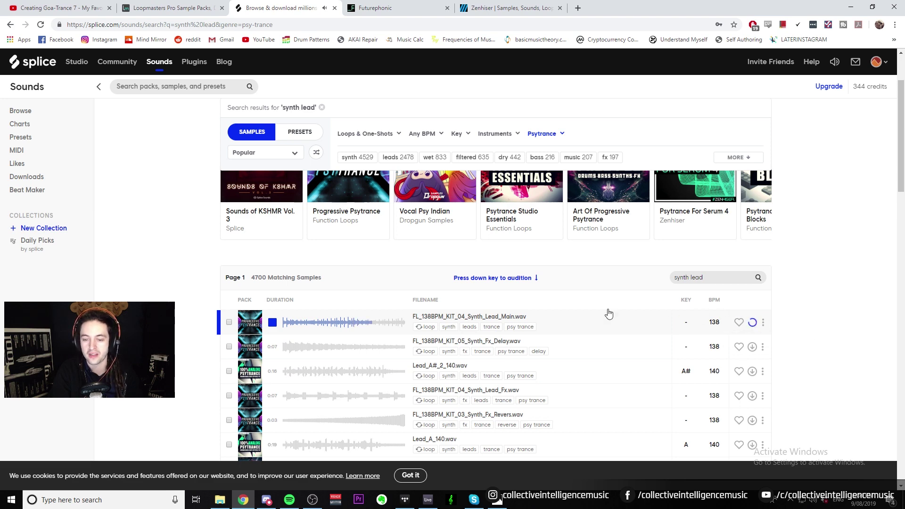
scroll(841, 325, up, 2)
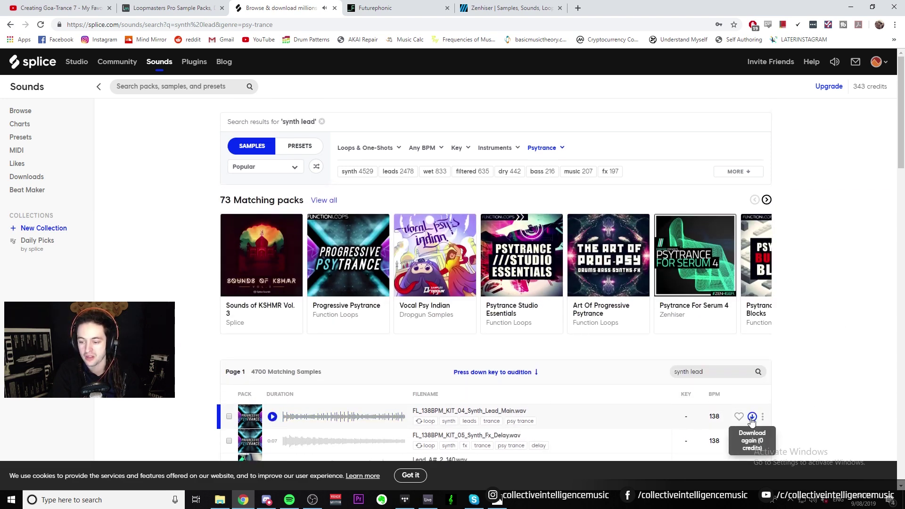
scroll(818, 418, down, 1)
Step: Open the Splice desktop app and bring the recently added FL_138BPM_KIT_04_Synth_Lead_Main.wav into Ableton Live as a new audio track at bar 50
click(790, 502)
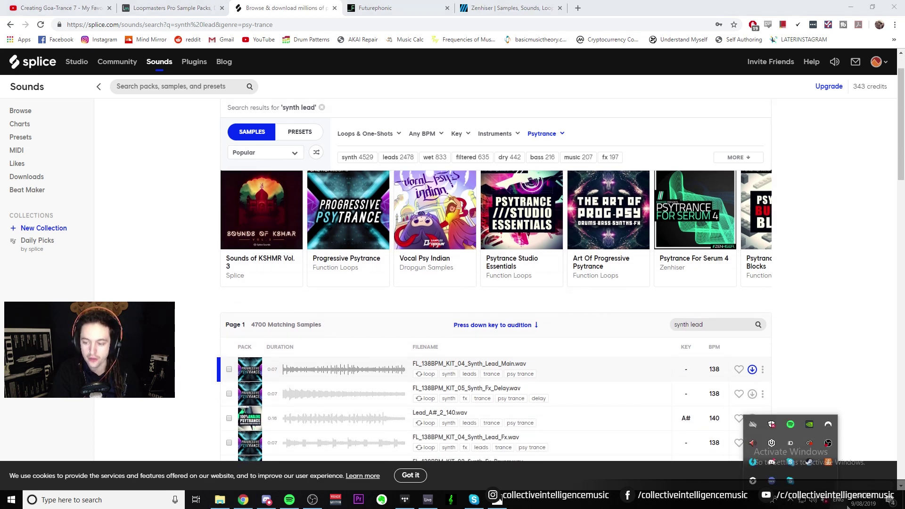
click(756, 484)
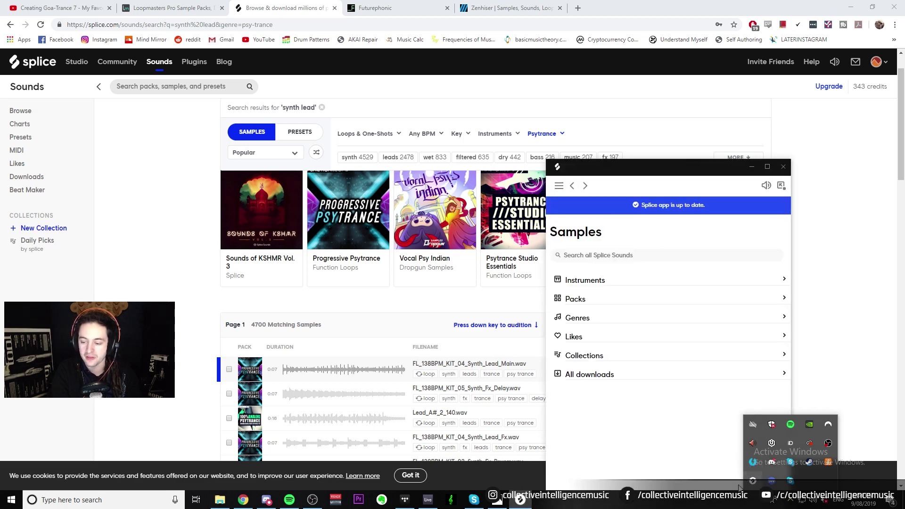
drag(632, 110, 639, 92)
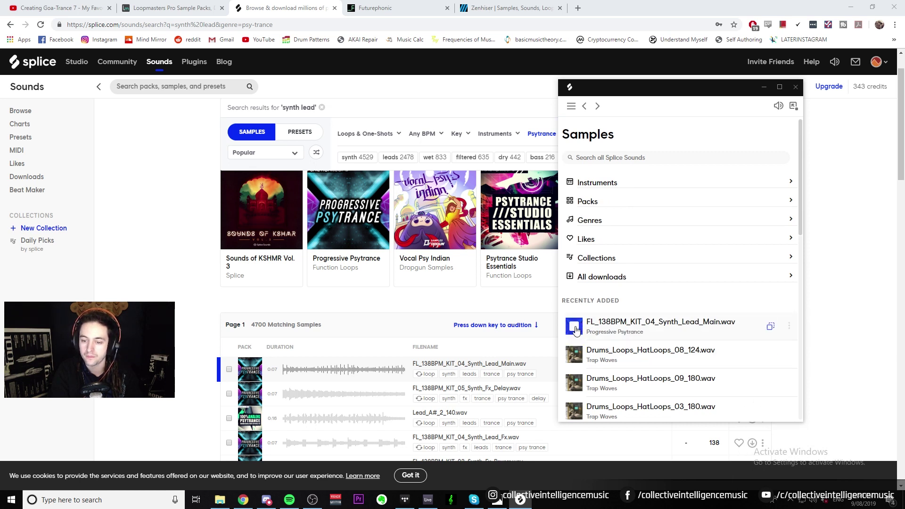
drag(661, 323, 191, 218)
drag(433, 220, 542, 219)
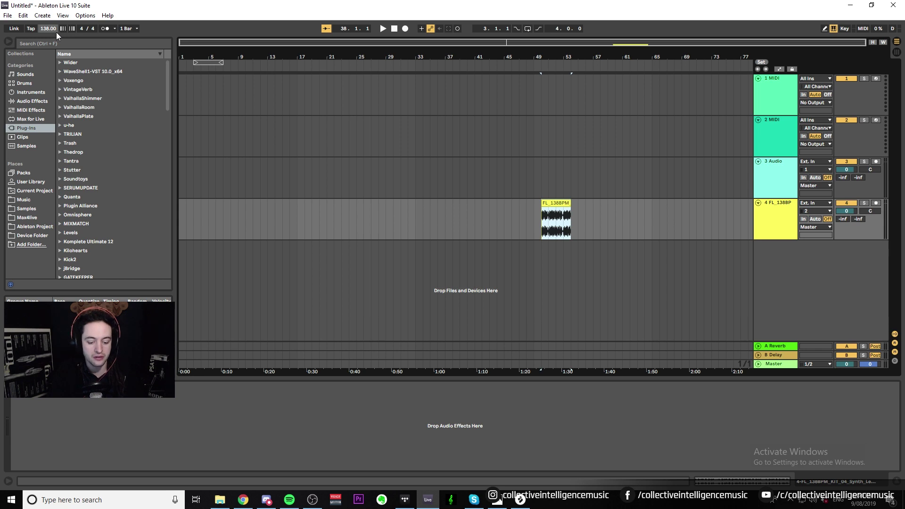
Step: Move the synth lead clip to bar 1 in full-screen view and display its sample properties
key(ctrl+shift+f)
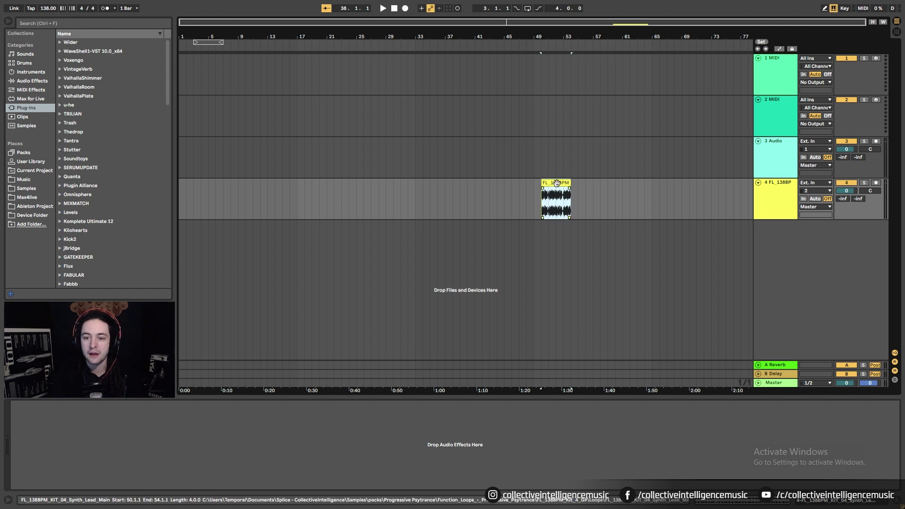
drag(557, 216, 196, 215)
key(z)
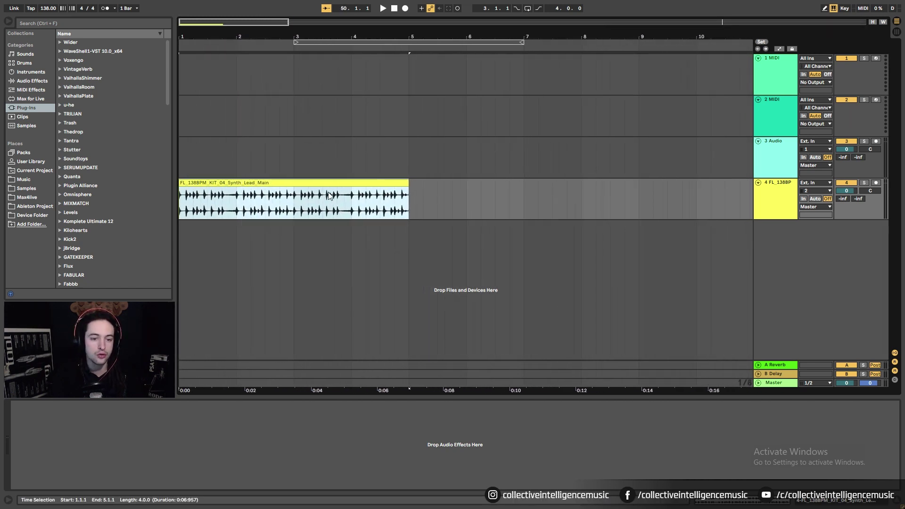
click(759, 500)
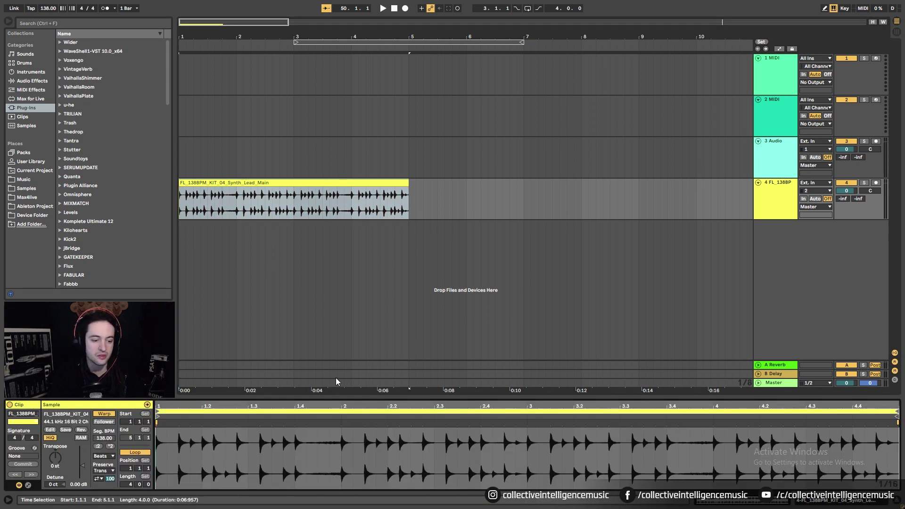
key(minus)
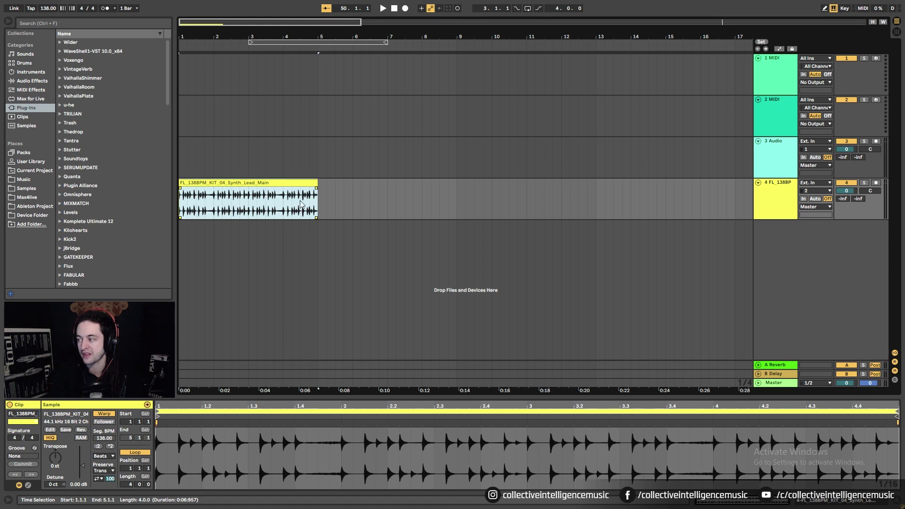
Step: Play the synth lead clip briefly and check the sound output in the audio mixer app
key(space)
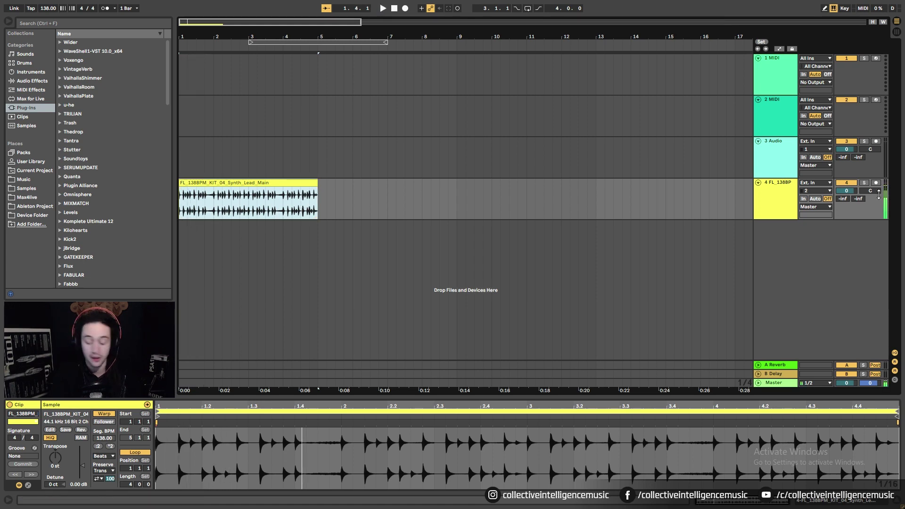
key(super)
click(334, 499)
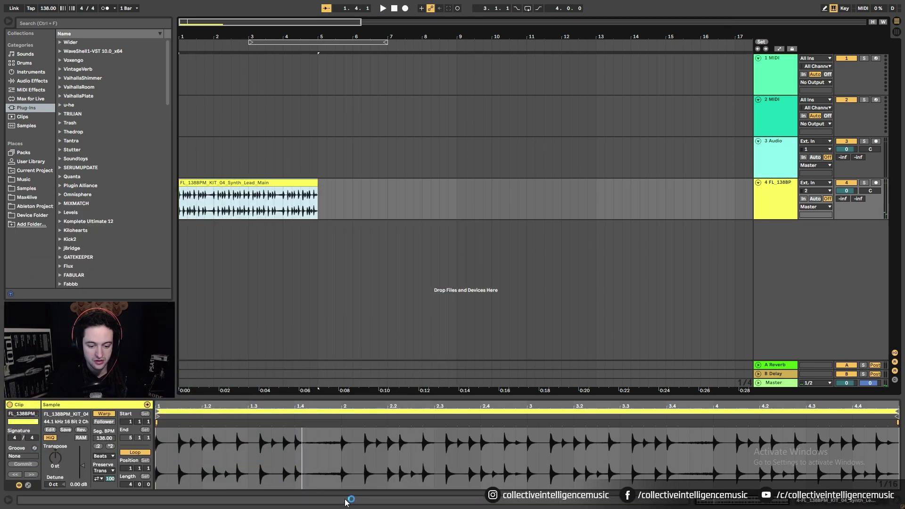
click(562, 244)
click(301, 201)
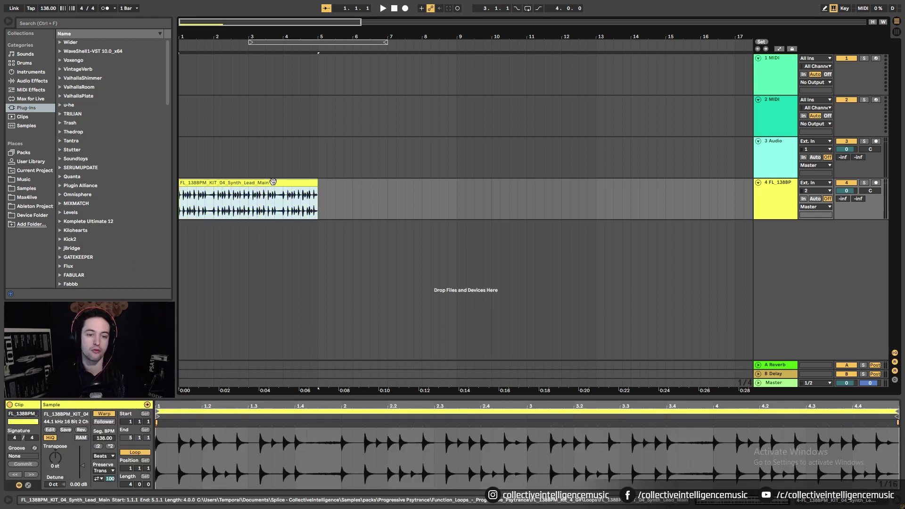
key(super)
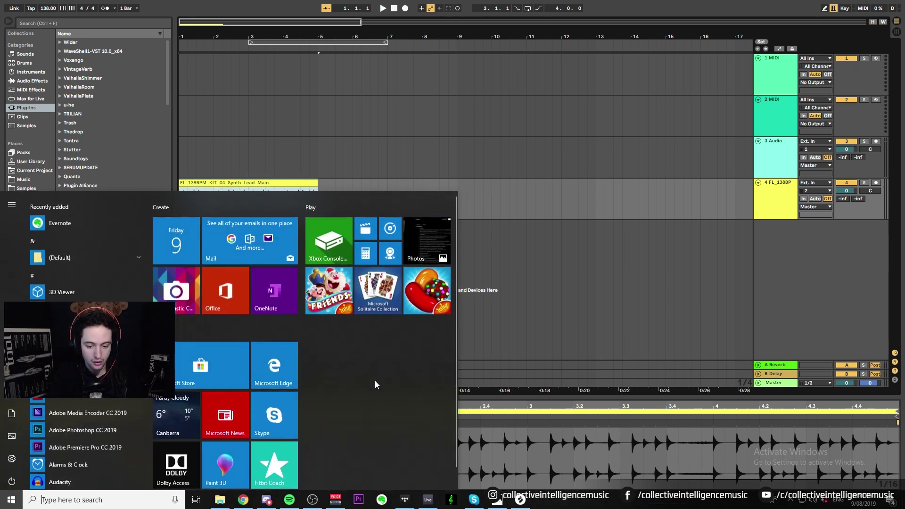
click(335, 500)
click(666, 289)
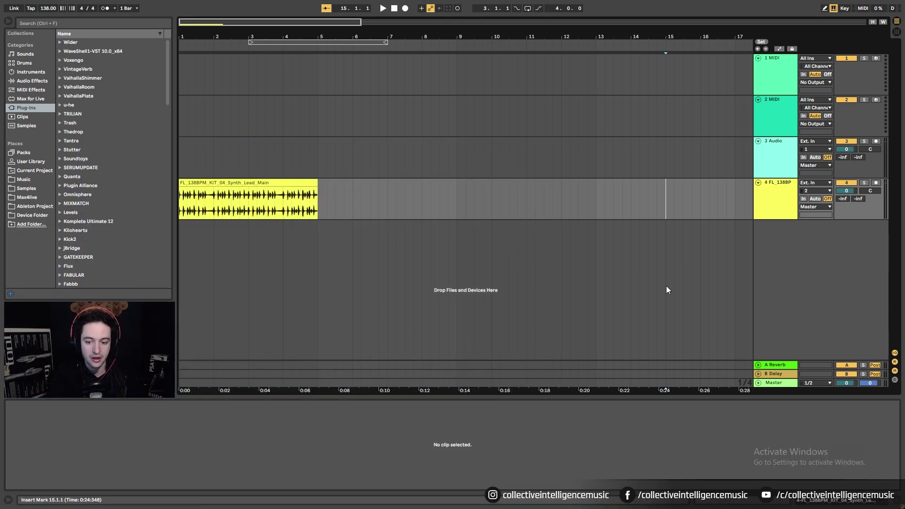
Step: Select the synth lead clip and listen to its opening from bar 1
click(263, 183)
key(space)
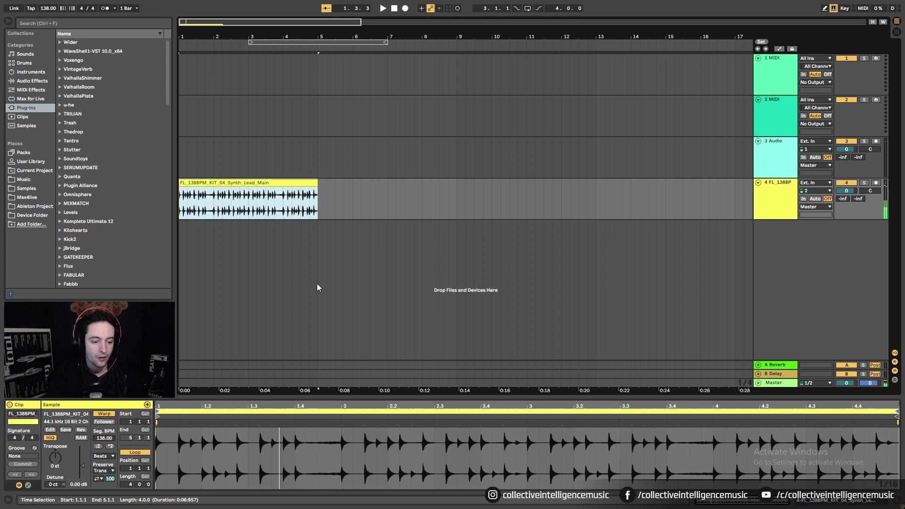
key(space)
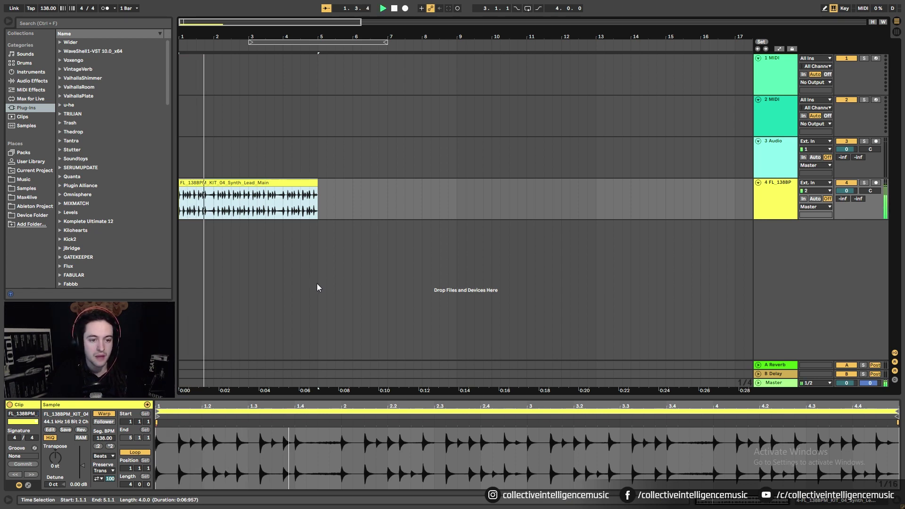
key(space)
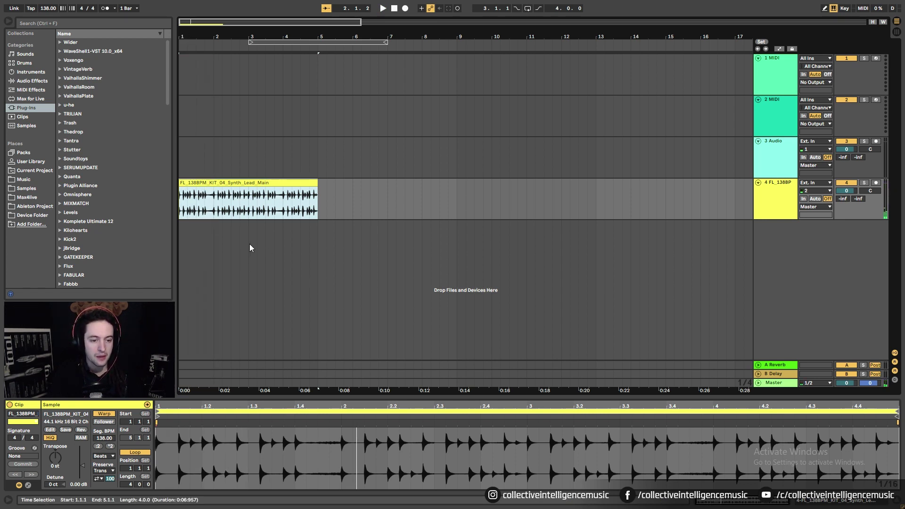
Step: Split the synth lead clip at the note starts 1.1.4, 1.2, 1.2.2, 1.2.3 and 1.2.4
drag(188, 37, 362, 38)
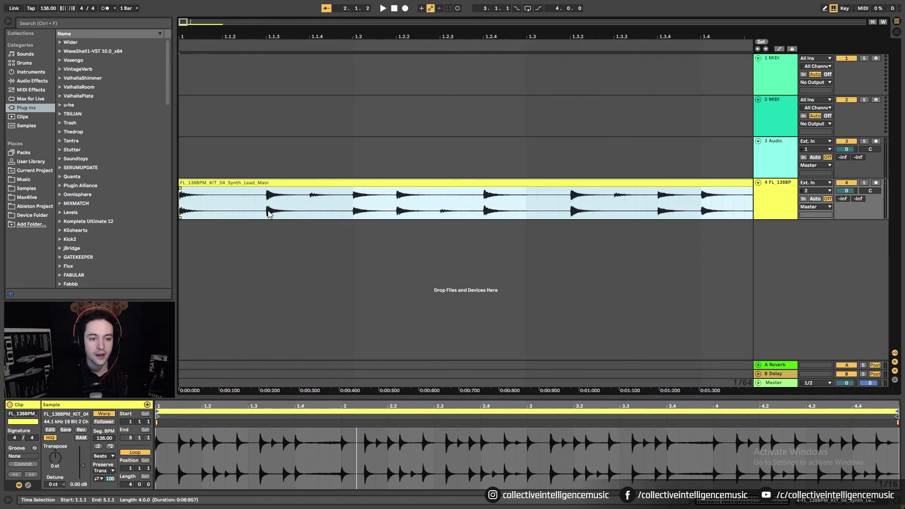
click(311, 216)
key(ctrl+e)
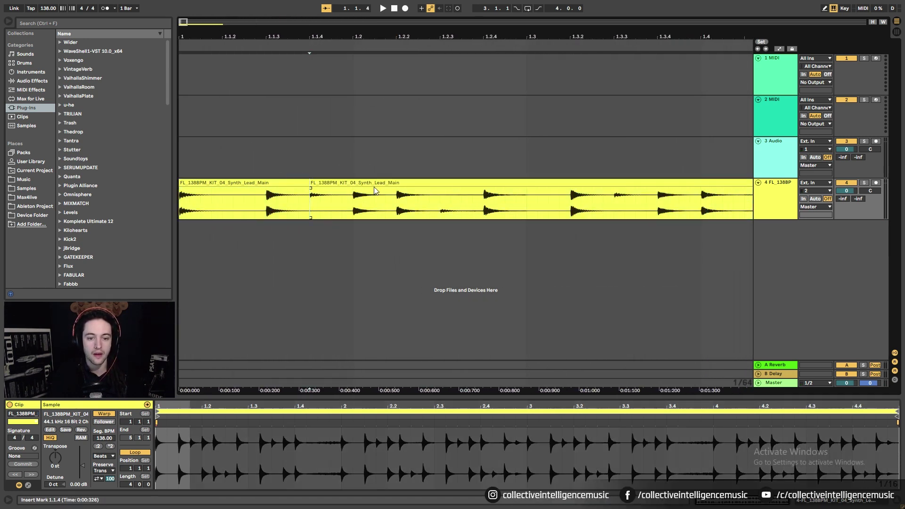
click(353, 212)
key(ctrl+e)
click(397, 209)
key(ctrl+e)
click(440, 207)
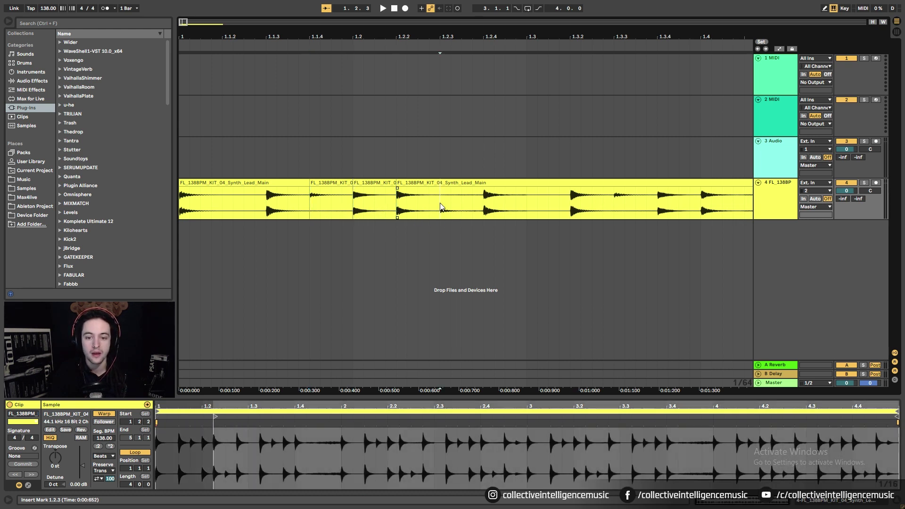
key(ctrl+e)
click(483, 212)
key(ctrl+e)
Step: Continue slicing the synth lead clip at 1.3.2, 1.3.3, 1.3.4 and 1.4.1
click(570, 212)
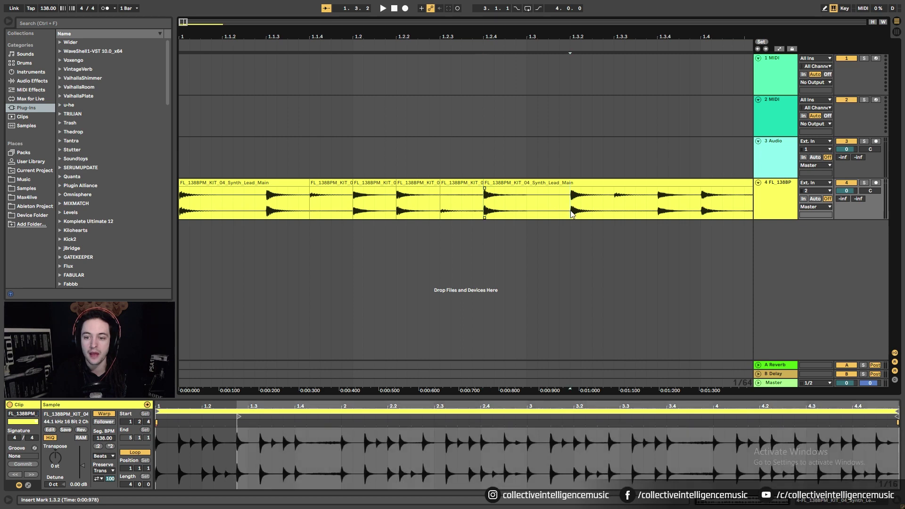
key(ctrl+e)
click(613, 212)
key(ctrl+e)
click(658, 211)
key(ctrl+e)
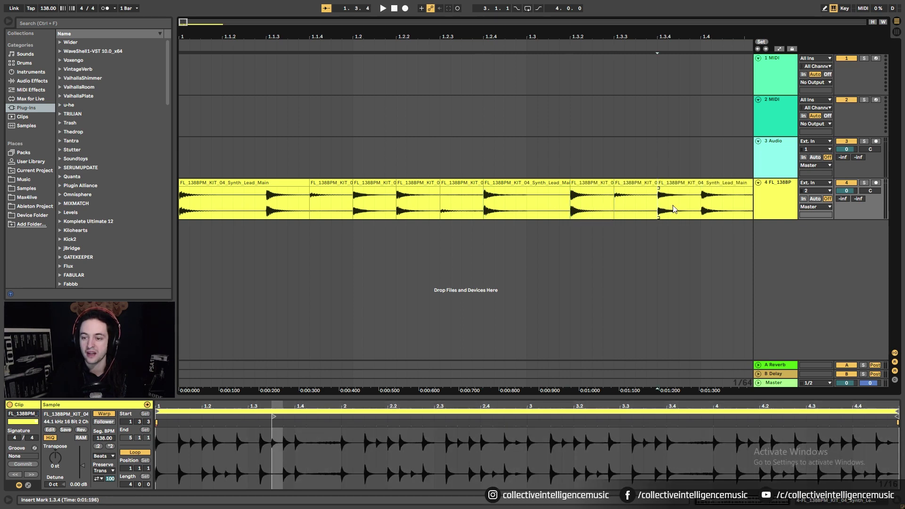
click(701, 210)
key(ctrl+e)
Step: Continue slicing the synth lead clip at the note starts 2.1.1, 2.1.3, 2.1.4 and 2.2.1
key(minus)
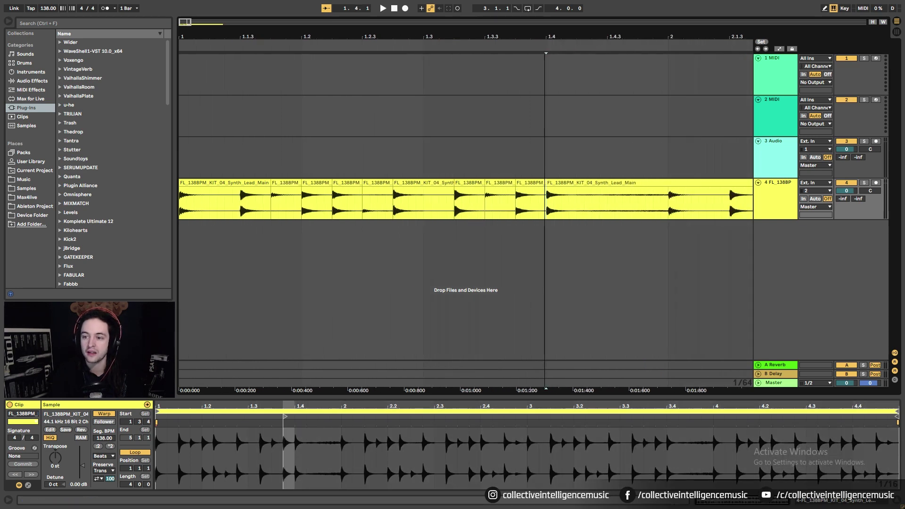
click(659, 217)
key(ctrl+e)
click(730, 210)
key(ctrl+e)
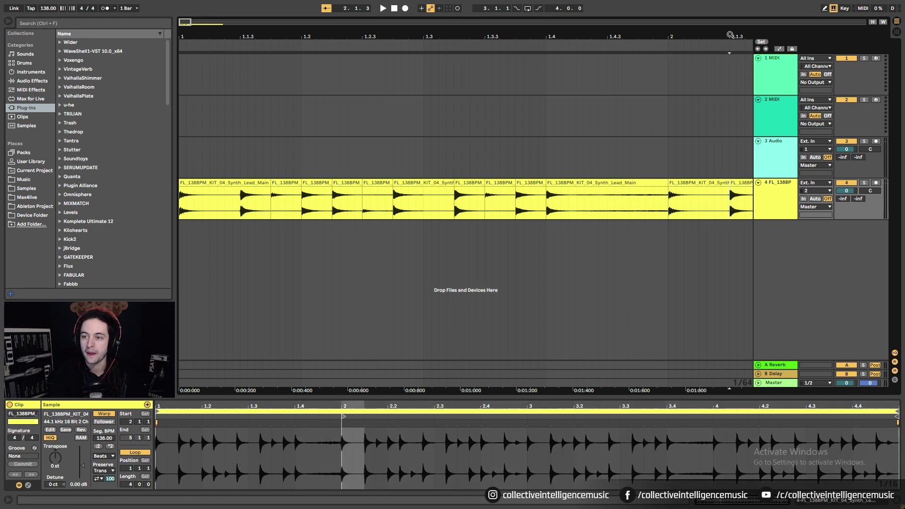
drag(730, 35, 607, 37)
click(669, 211)
key(ctrl+e)
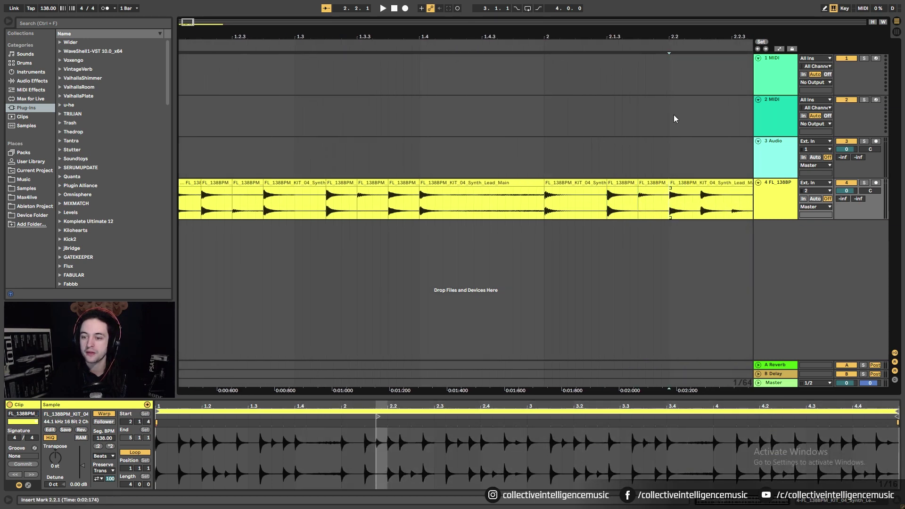
Step: Listen to the synth lead track from the slice at 2.1.1 through the end of the loop
key(minus)
click(430, 202)
key(space)
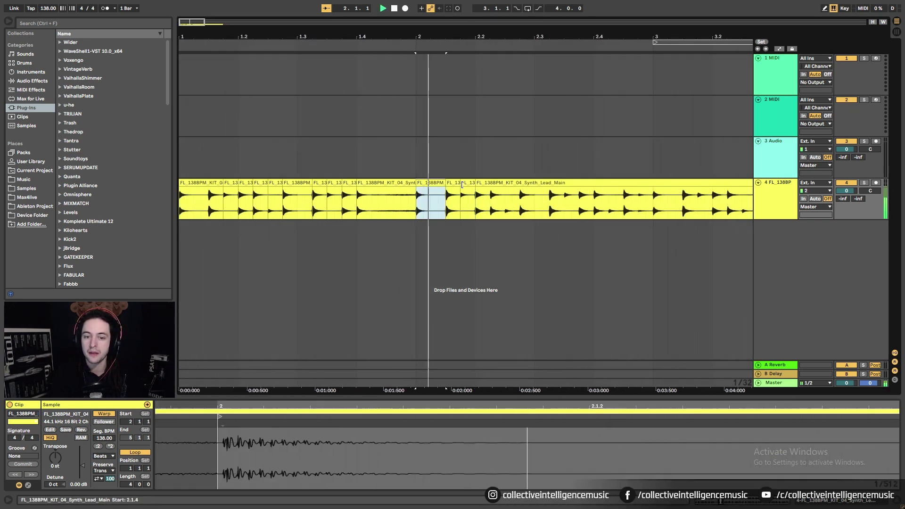
key(minus)
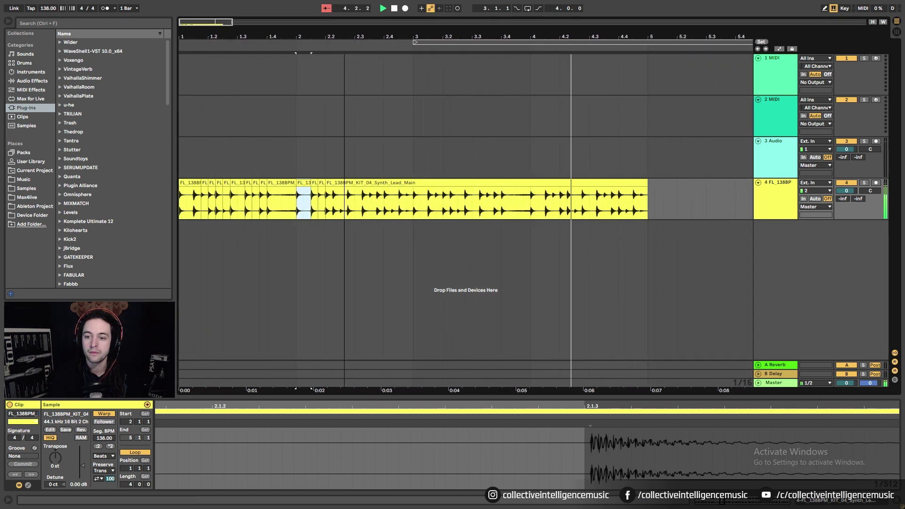
key(space)
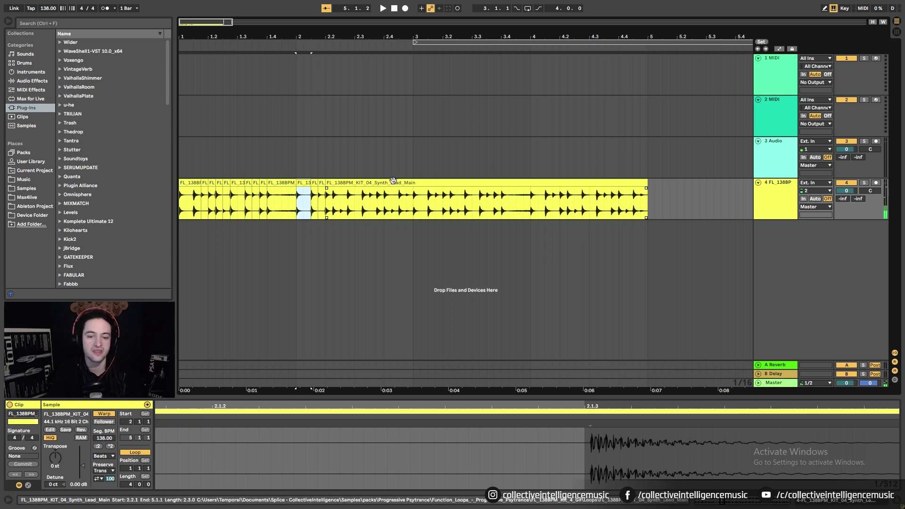
Step: Insert a new audio track directly below the synth lead track
drag(188, 38, 209, 181)
click(787, 197)
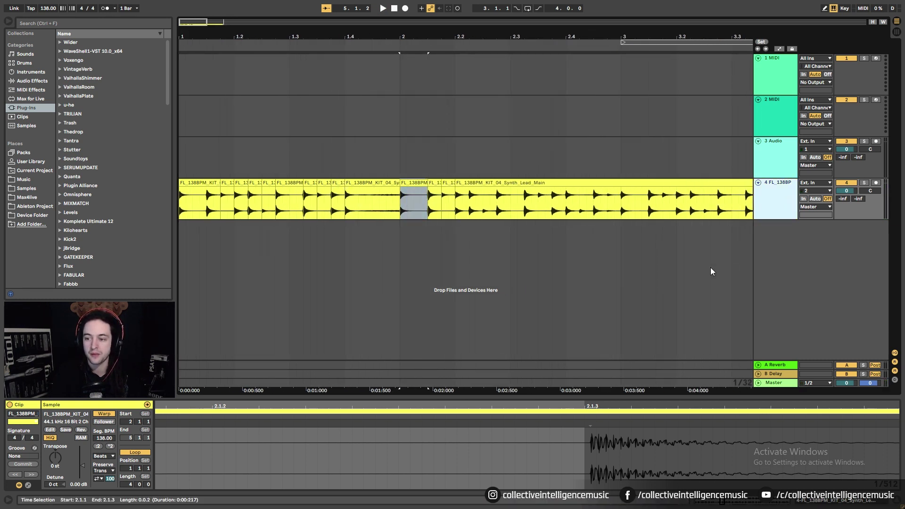
right_click(799, 275)
click(821, 274)
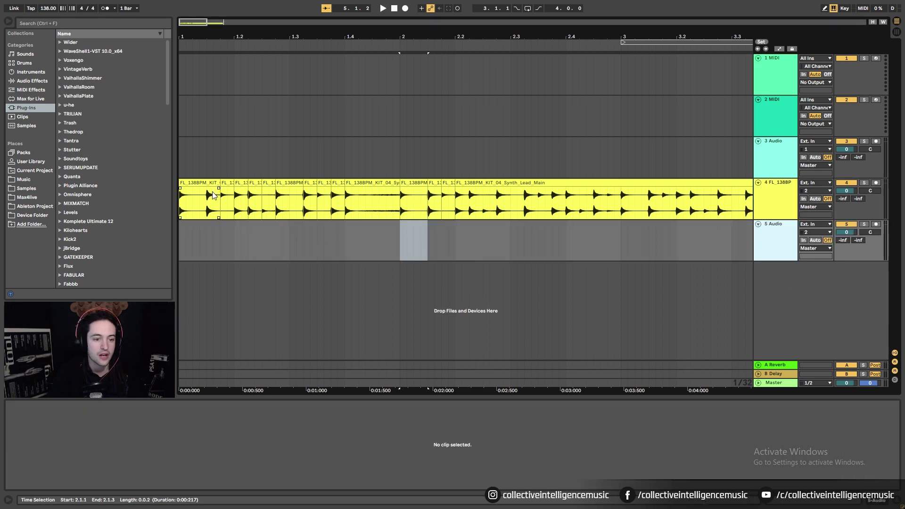
Step: Isolate the note at 1.1.3 and deactivate the synth lead slices at 1.1.3, 1.2.1, 1.2.3 and 1.3.3
click(207, 208)
drag(207, 209, 220, 209)
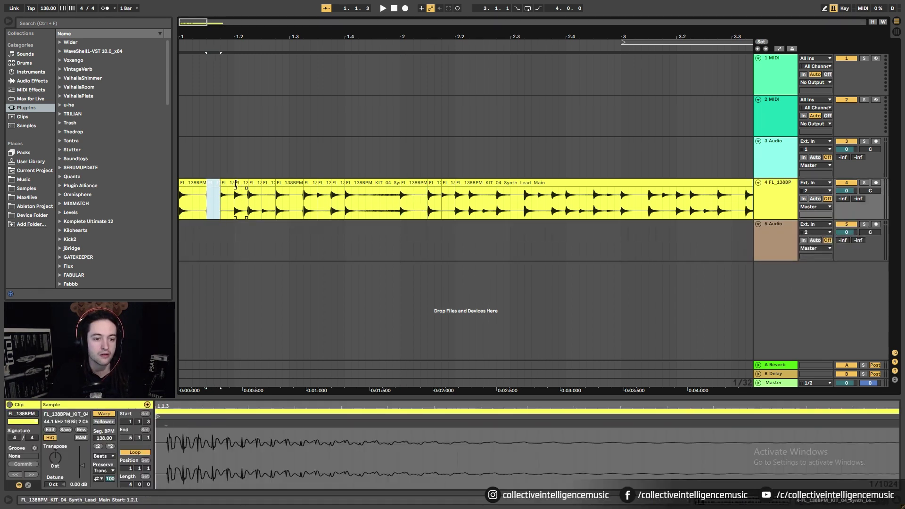
key(0)
key(Right)
key(Right)
key(0)
key(Right)
key(Right)
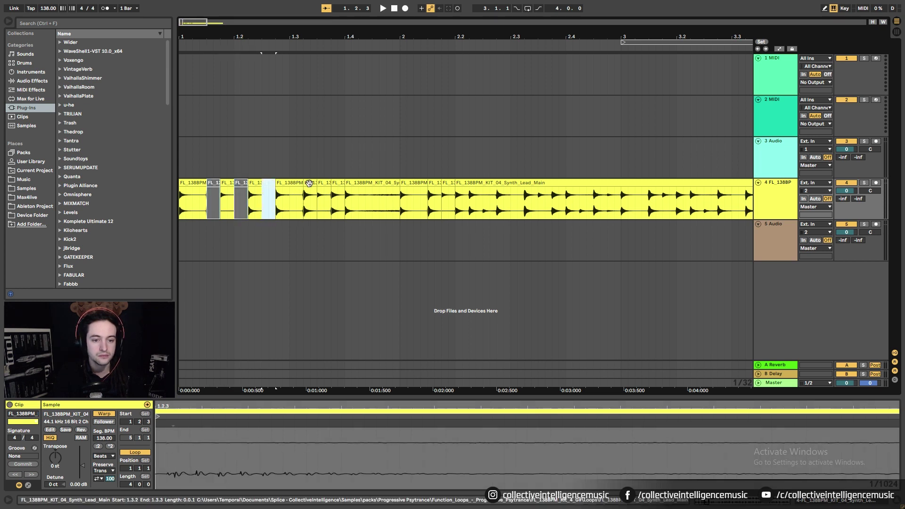
click(309, 183)
click(323, 183)
key(0)
Step: Loop the arrangement over the first bar, from 1.1.1 to 2.1.1, and listen to the synth lead without the deactivated slices
click(198, 183)
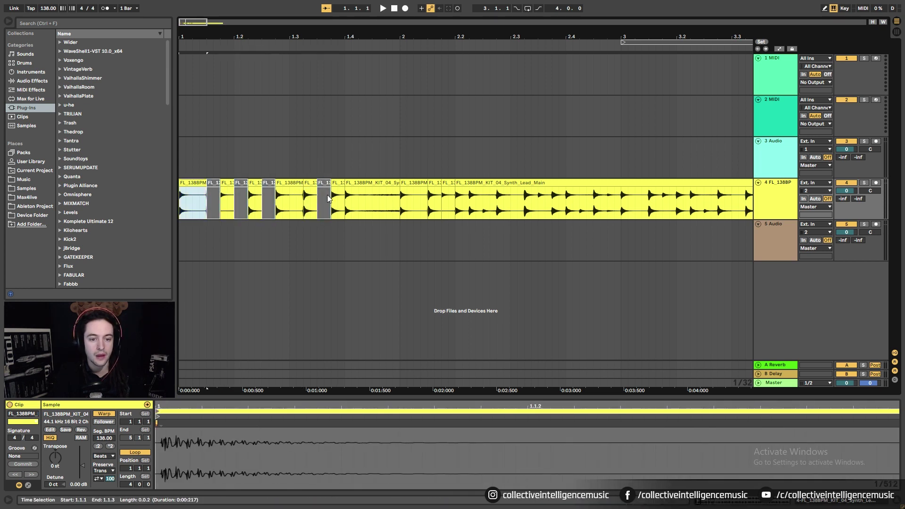
shift+click(338, 183)
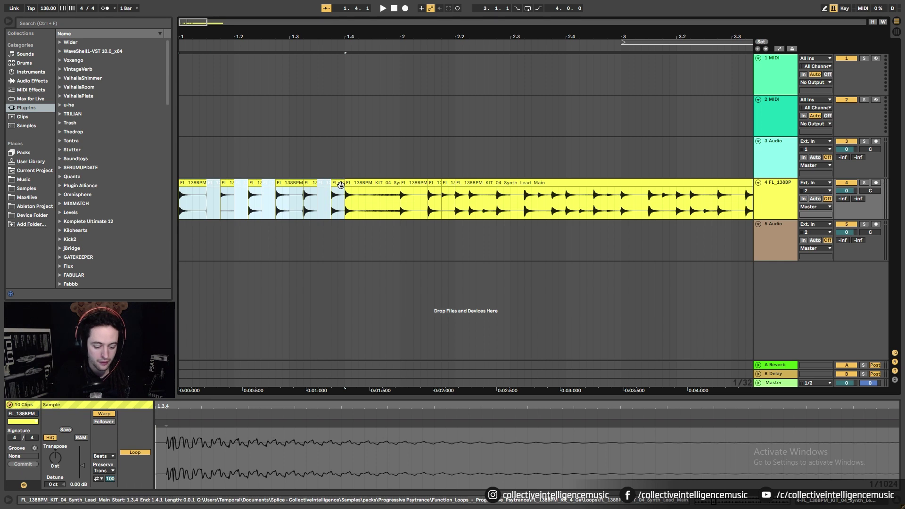
key(ctrl+l)
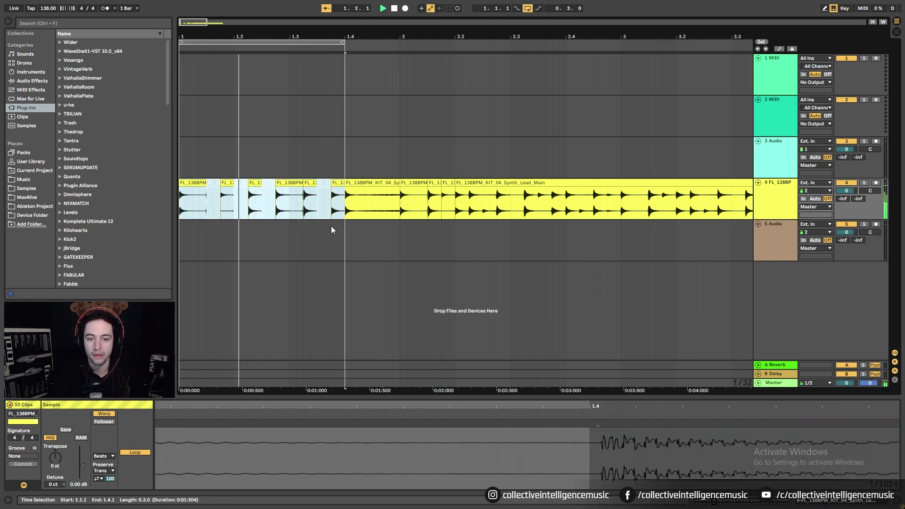
key(space)
drag(343, 43, 400, 42)
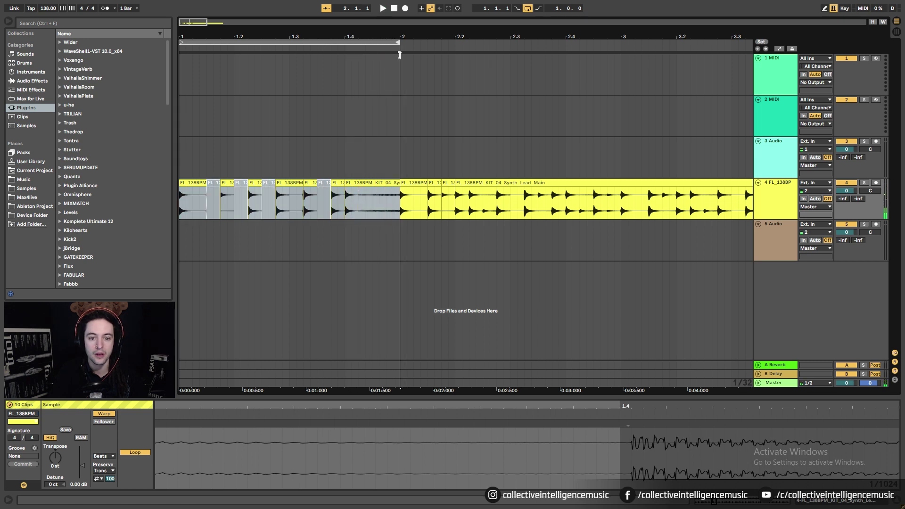
key(space)
click(365, 247)
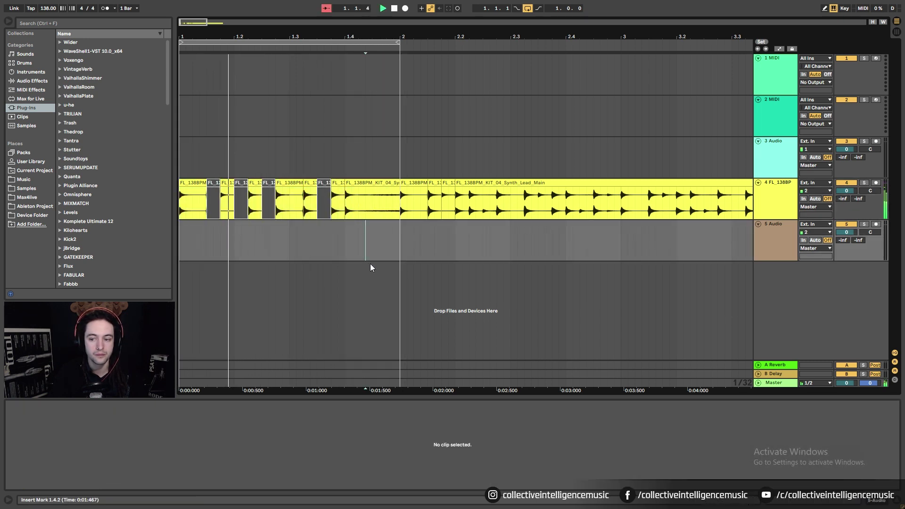
key(space)
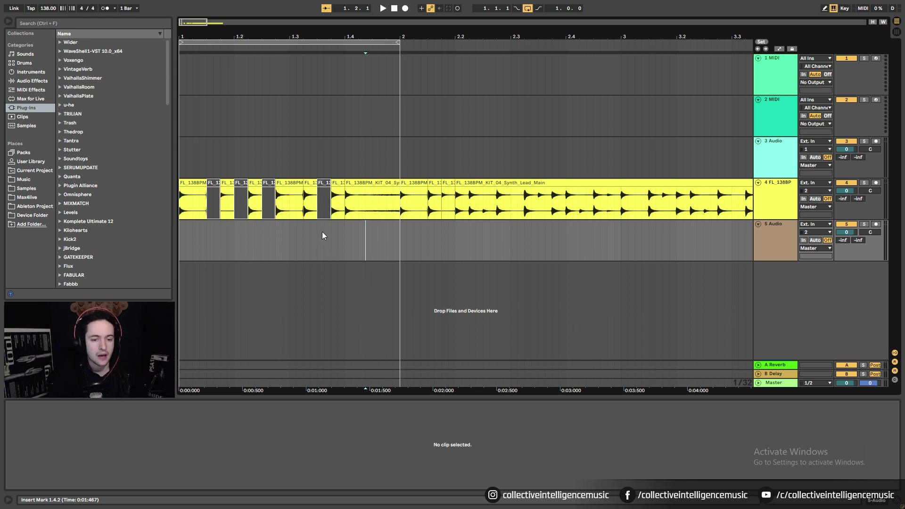
Step: Move the deactivated slices at 1.1.3, 1.2.1 and 1.3.3 down to the empty audio track and reactivate them
click(215, 184)
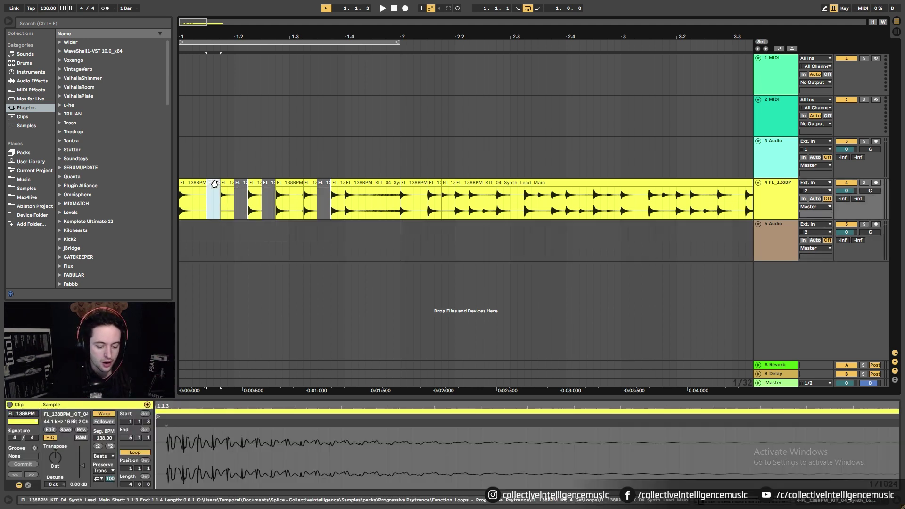
drag(214, 184, 326, 237)
click(271, 233)
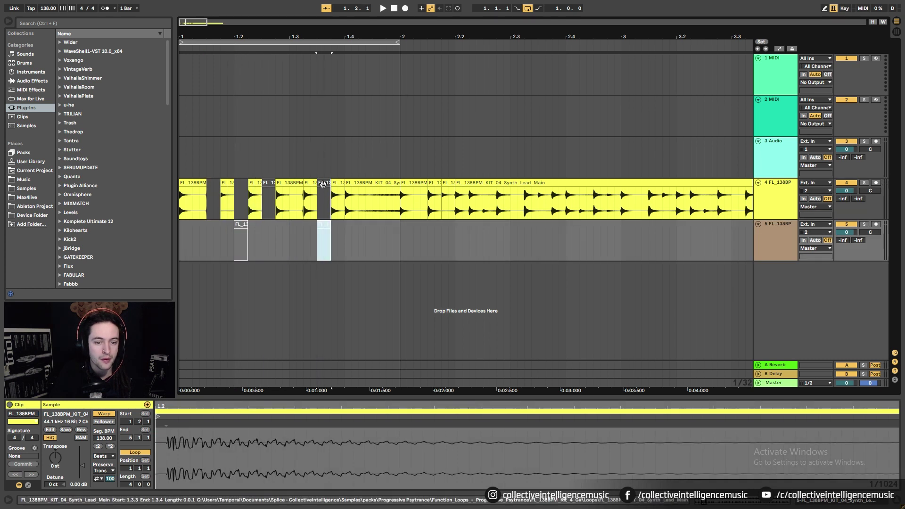
drag(269, 236, 214, 245)
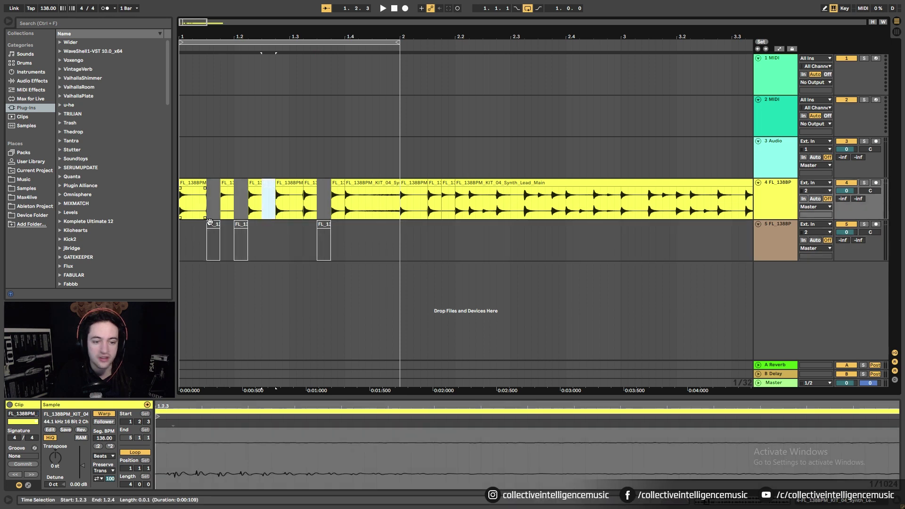
click(240, 238)
click(324, 240)
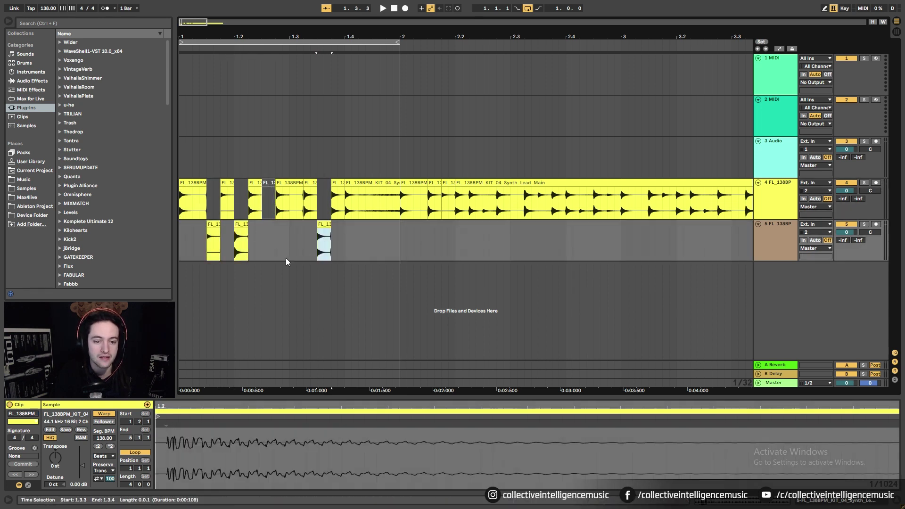
Step: Listen to the looped first bar with the slices split across the two audio tracks
click(184, 242)
key(space)
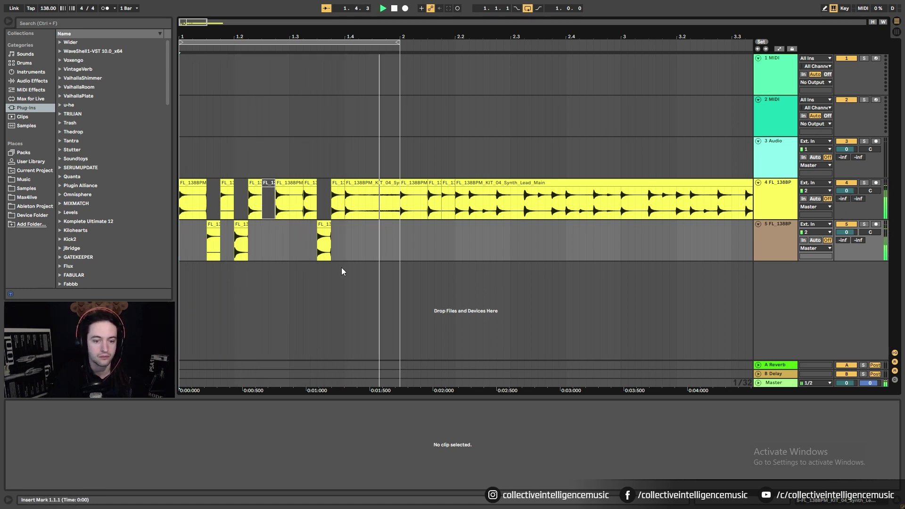
key(space)
click(327, 236)
click(358, 242)
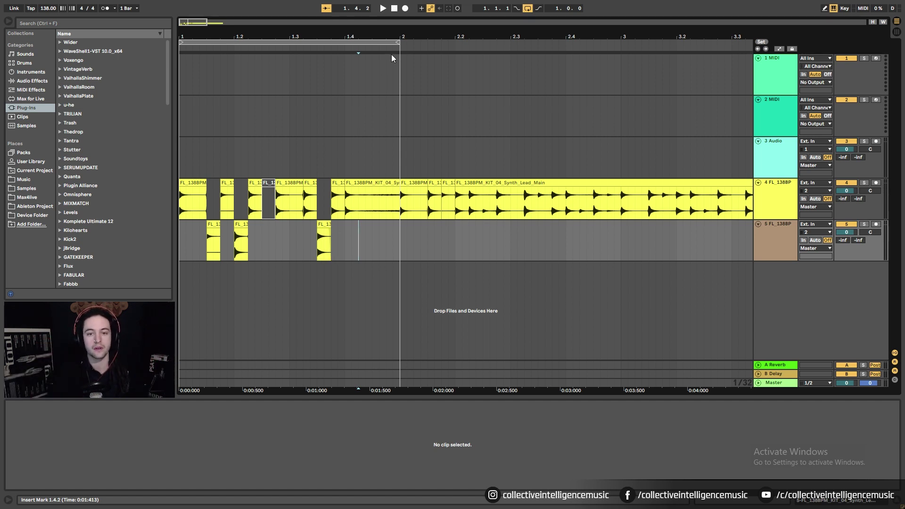
Step: Restore the uncut four-bar synth lead clip over the slices, running from 1.1.1 to 5.1.1
drag(389, 37, 386, 9)
drag(334, 182, 532, 184)
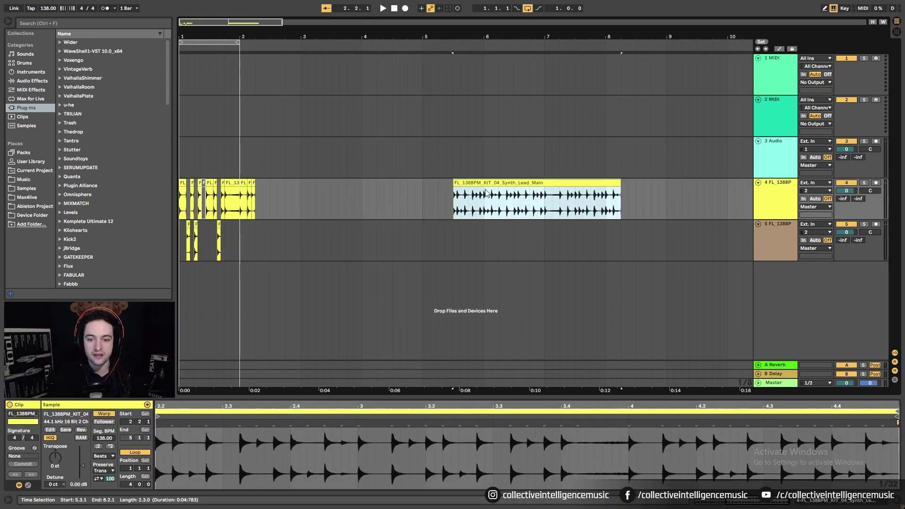
drag(453, 193, 179, 193)
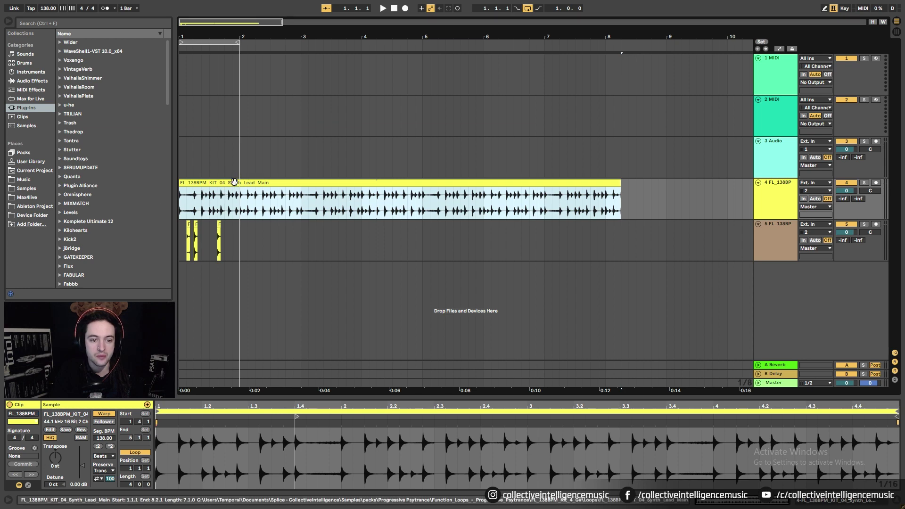
drag(234, 182, 196, 184)
Step: Clear all the leftover slices from the second audio track
click(236, 238)
drag(194, 238, 232, 237)
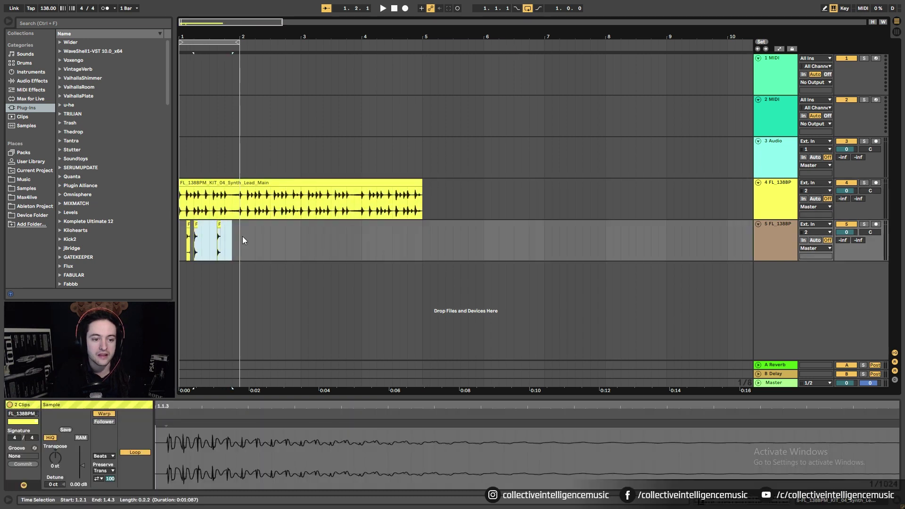
key(ctrl+z)
key(ctrl+z)
key(plus)
key(plus)
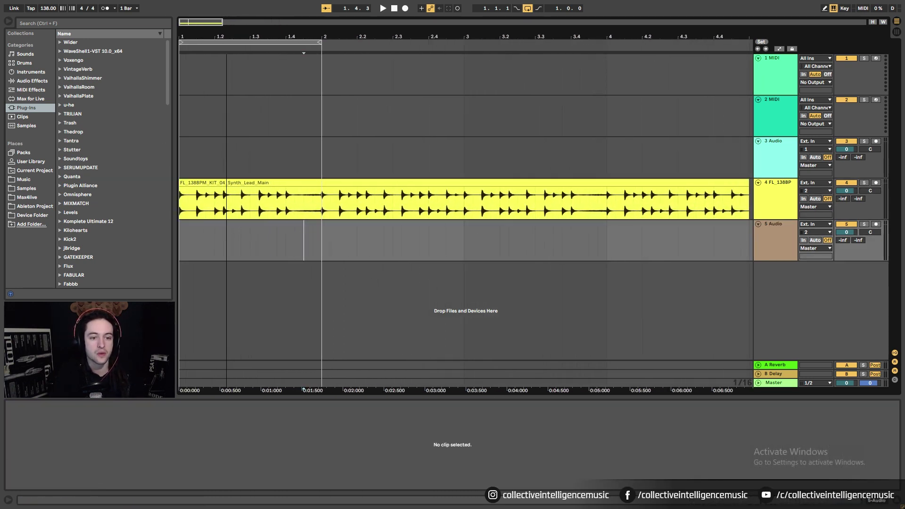
Step: Split the synth lead clip at 2.1.1, moving the remainder to 4.1.2, and consolidate the first bar into a new clip
click(319, 212)
key(ctrl+e)
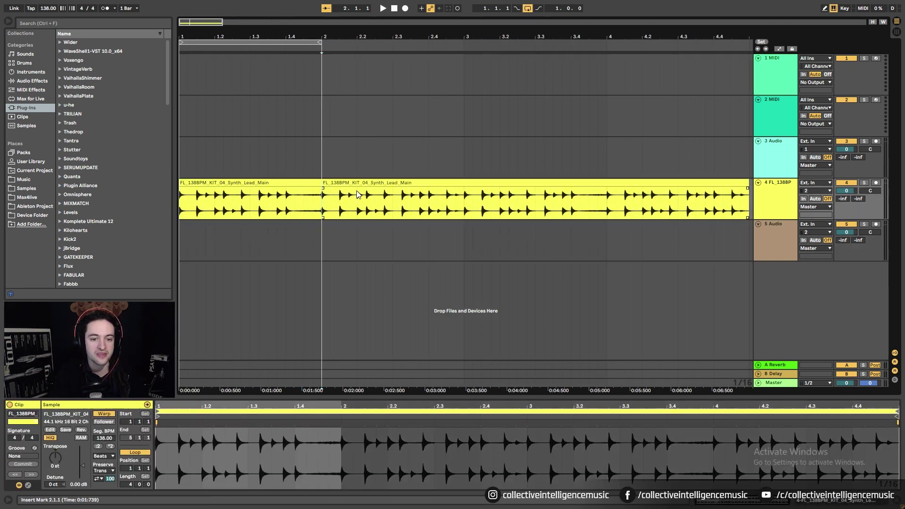
drag(330, 188, 623, 189)
click(307, 198)
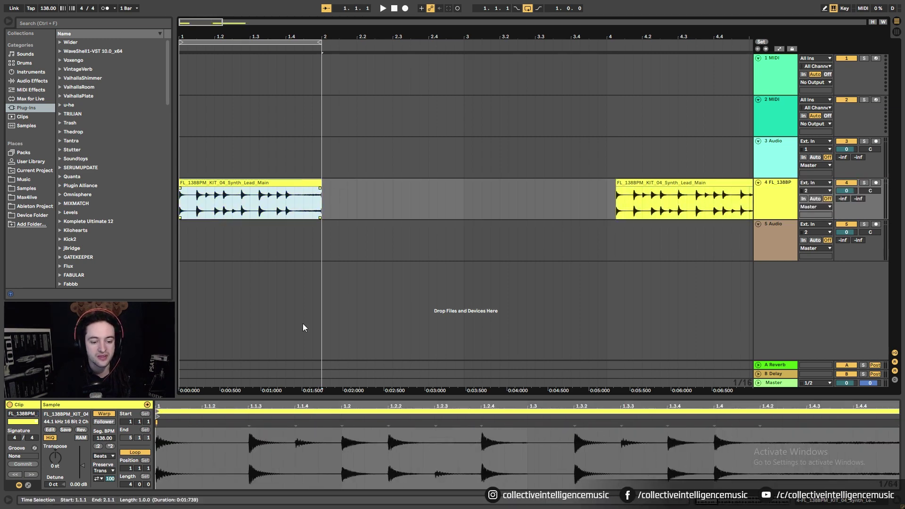
key(ctrl+j)
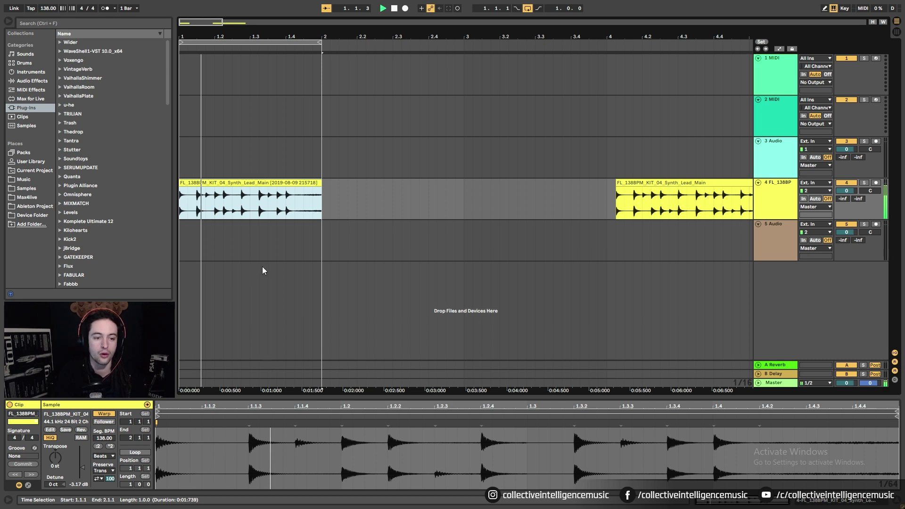
Step: Stretch the consolidated clip by doubling its segment BPM to 276.00 and listen with the arrangement loop extended to two bars
click(110, 446)
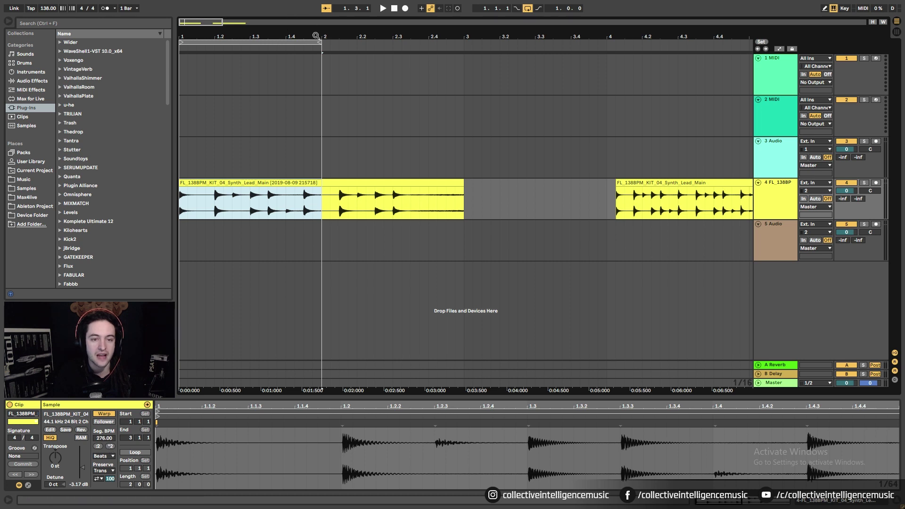
drag(319, 45, 463, 44)
key(space)
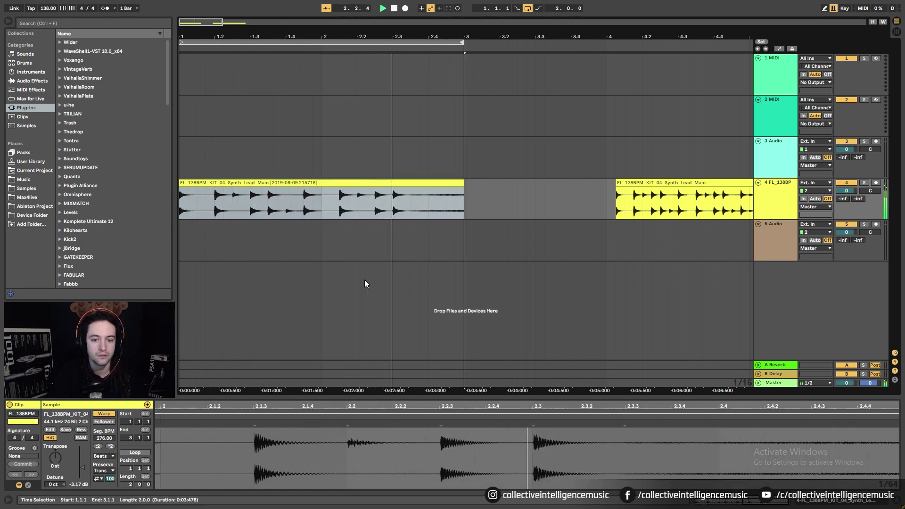
Step: Double the consolidated clip's segment BPM again to 552.00 and extend the arrangement loop to three bars
click(110, 446)
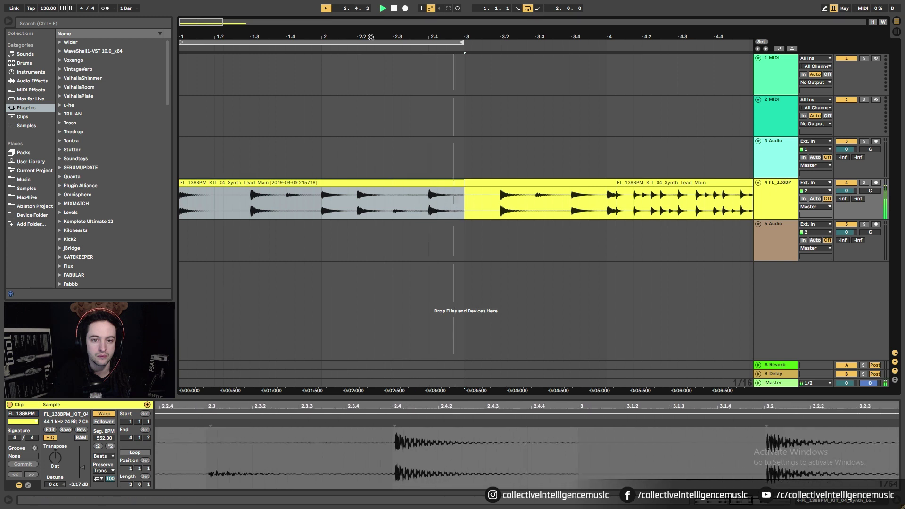
key(minus)
key(minus)
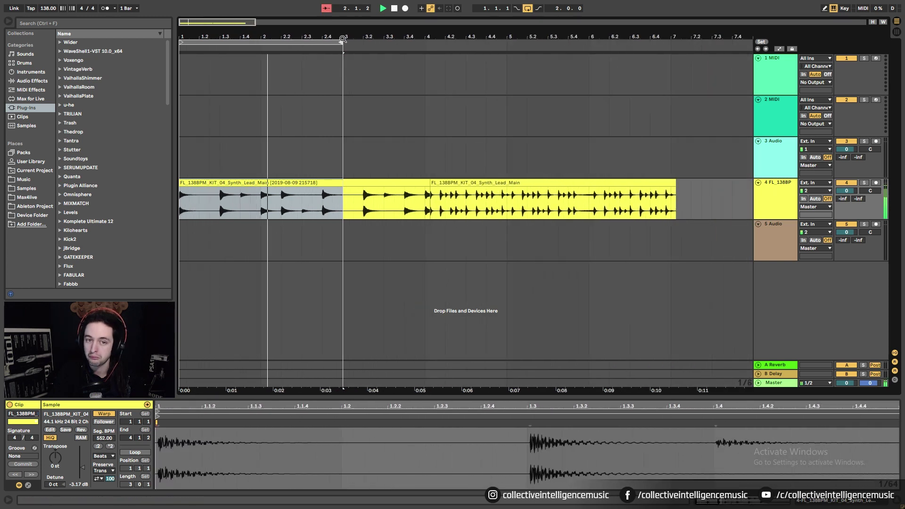
drag(341, 43, 424, 42)
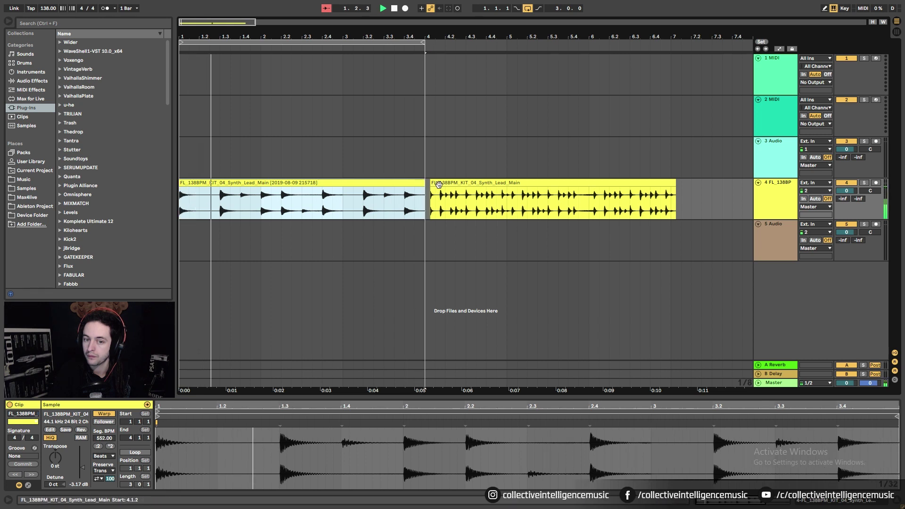
Step: Delete the remaining original synth lead clip that starts after the loop
click(486, 183)
key(Delete)
click(486, 185)
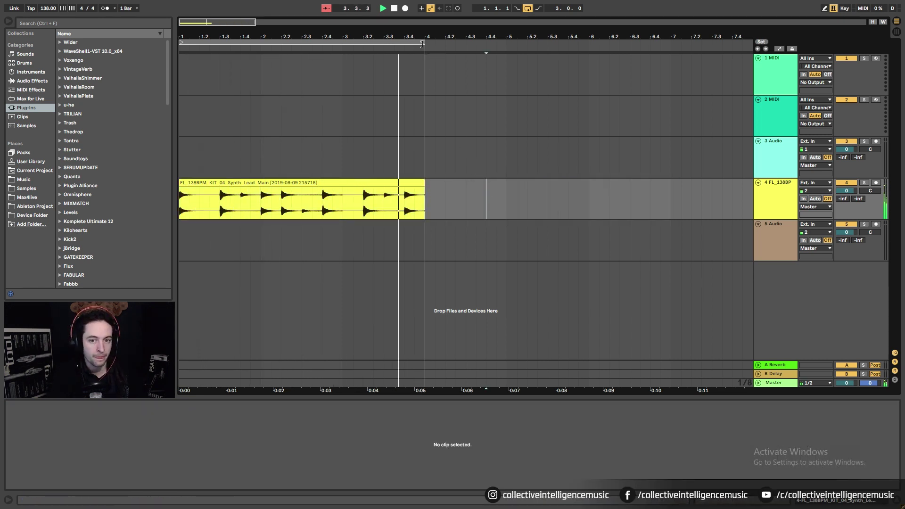
Step: Extend the arrangement loop and the synth lead clip to four bars, with a fade-out across the clip's last bar
drag(423, 42, 507, 74)
drag(423, 188, 438, 223)
key(space)
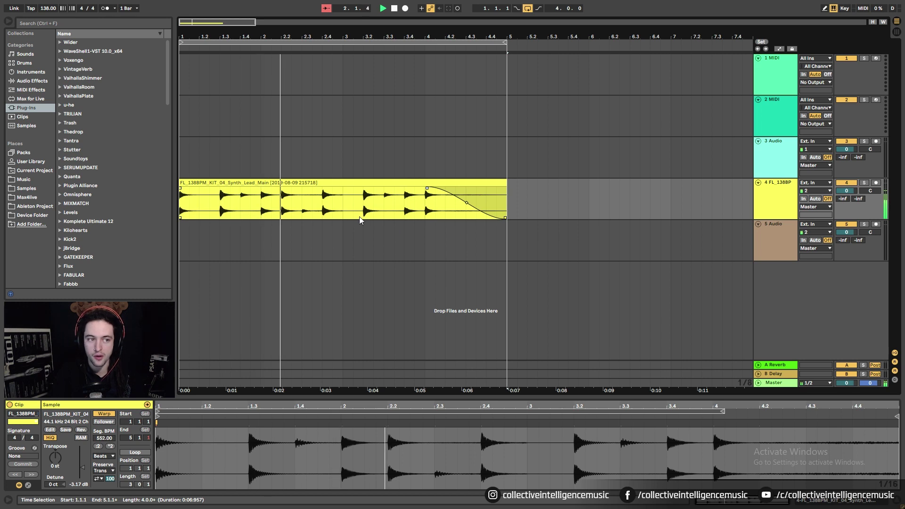
Step: Add Grain Delay to the synth lead track, with spray at 231 ms and feedback at 48%
click(32, 80)
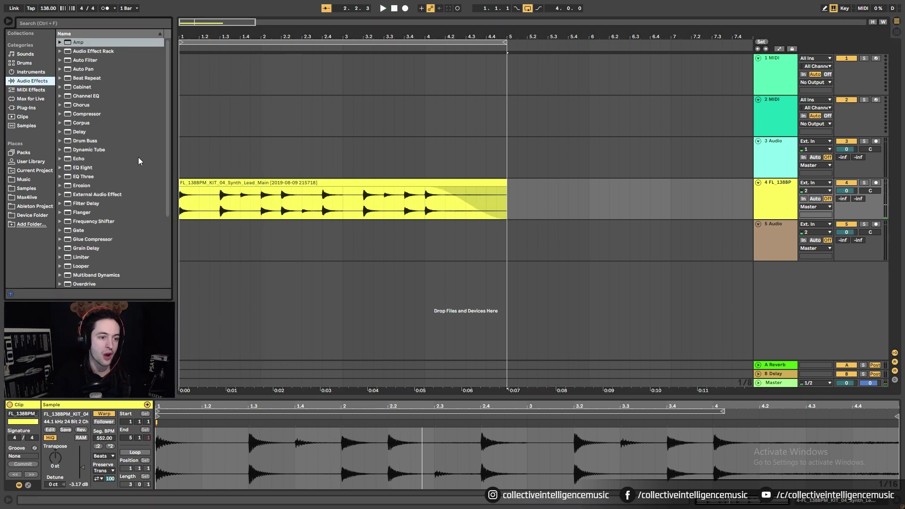
scroll(138, 157, down, 4)
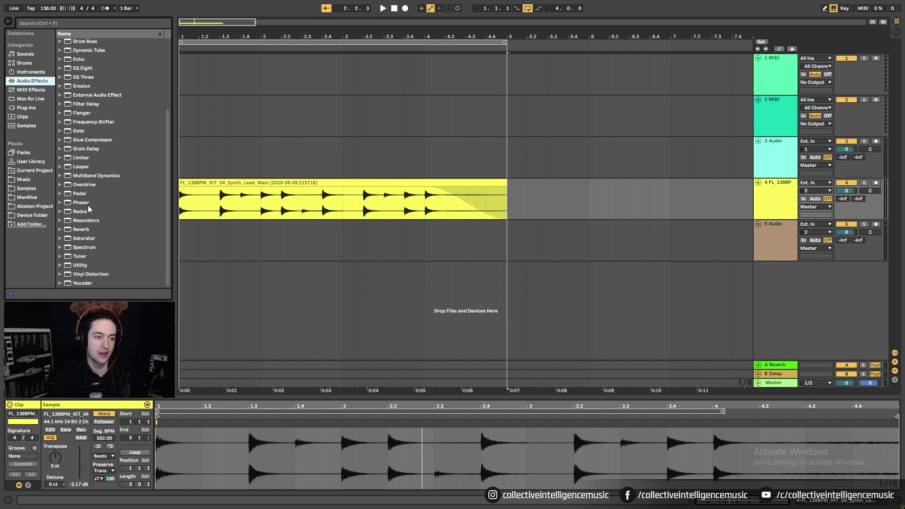
scroll(96, 160, up, 1)
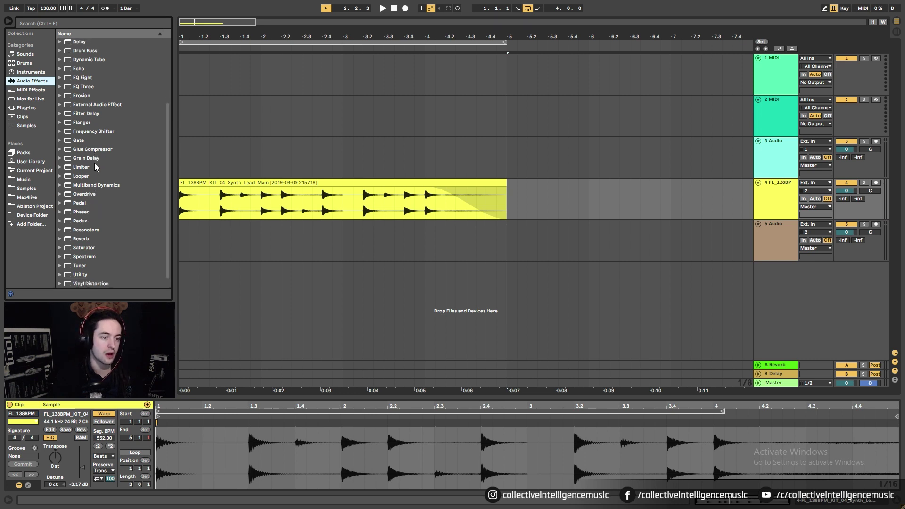
double_click(86, 158)
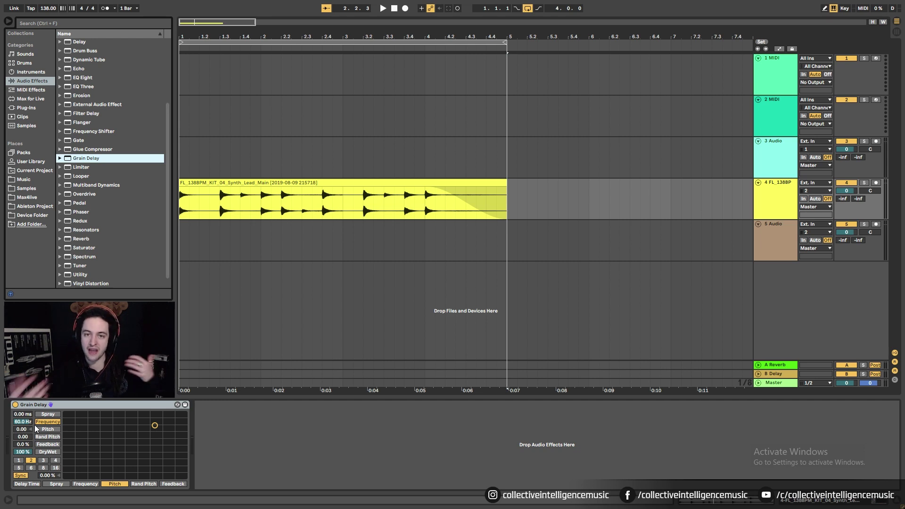
mouse_move(28, 414)
mouse_down()
mouse_move(27, 396)
mouse_move(26, 409)
mouse_up()
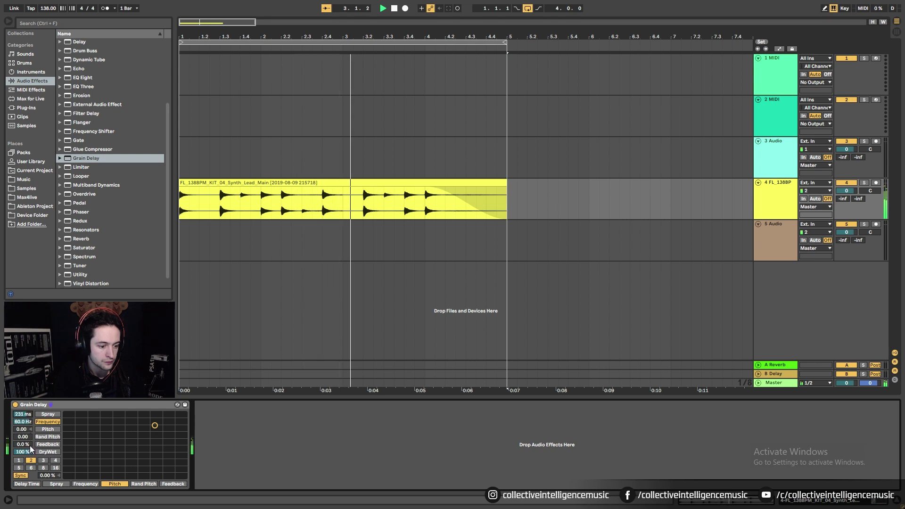
drag(27, 444, 28, 411)
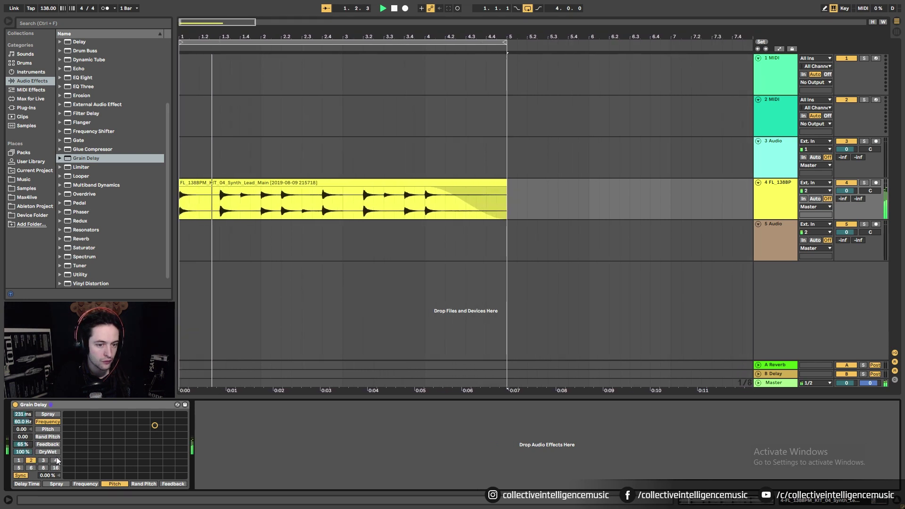
drag(23, 447, 22, 446)
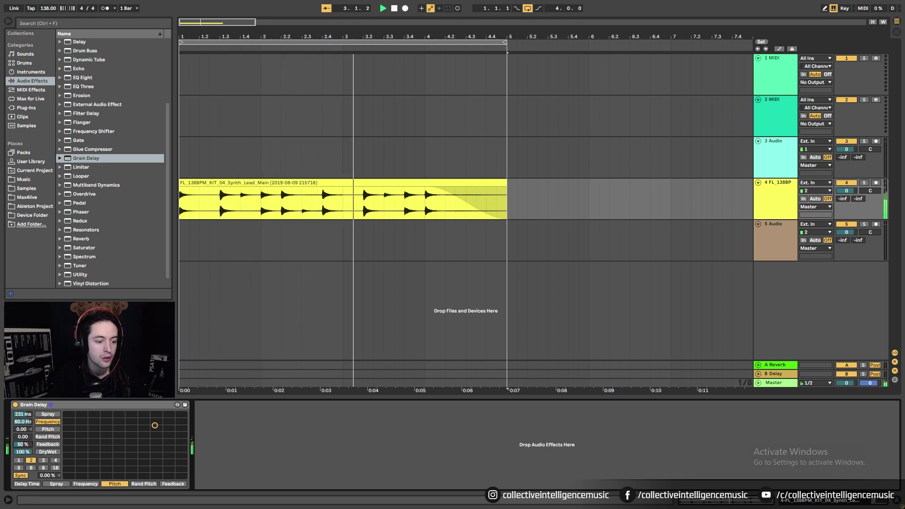
Step: Add Reverb after Grain Delay and set its dry/wet to 30%
click(82, 24)
text(reverb)
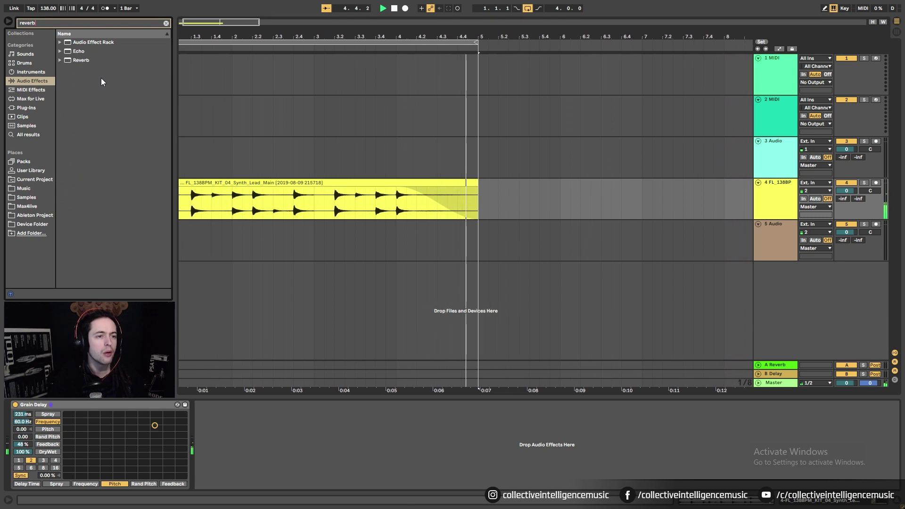
double_click(71, 61)
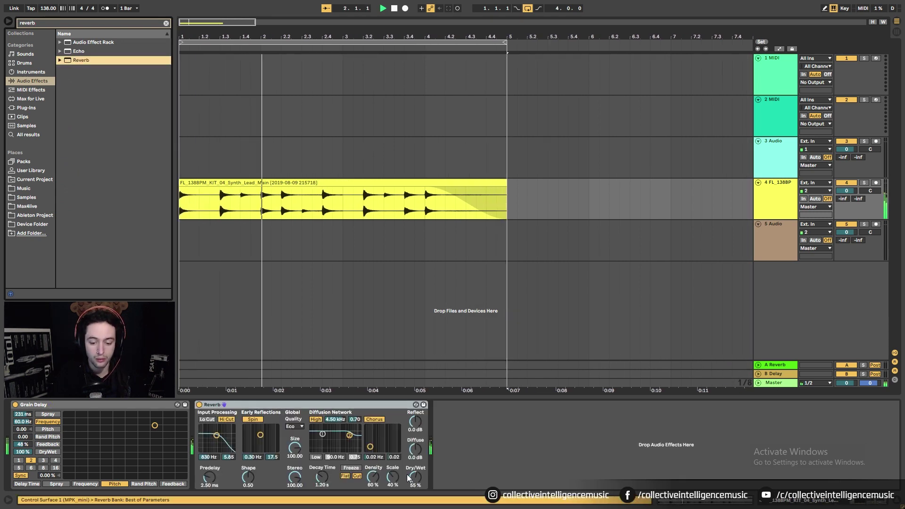
drag(415, 476, 415, 497)
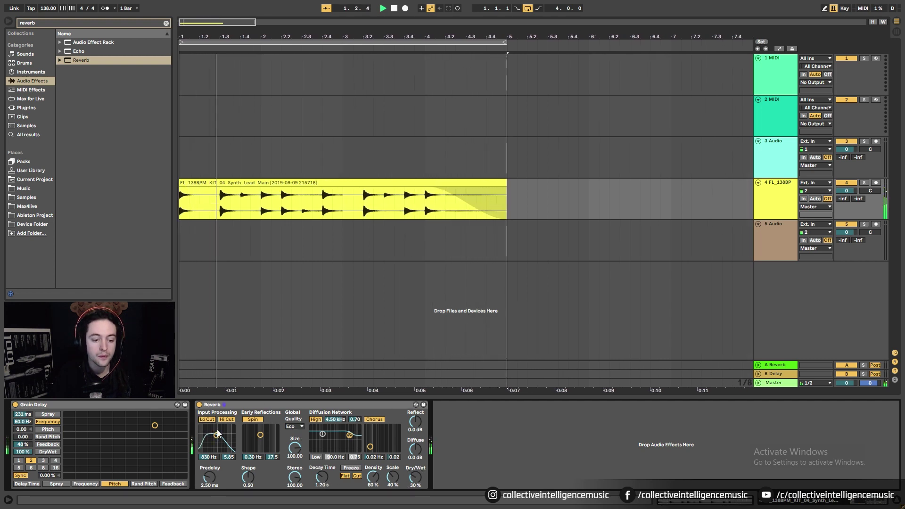
Step: Limit the reverb's input filtering to a low cut at 4.32 kHz and set its decay time to 2.89 s
click(226, 419)
drag(216, 435, 225, 432)
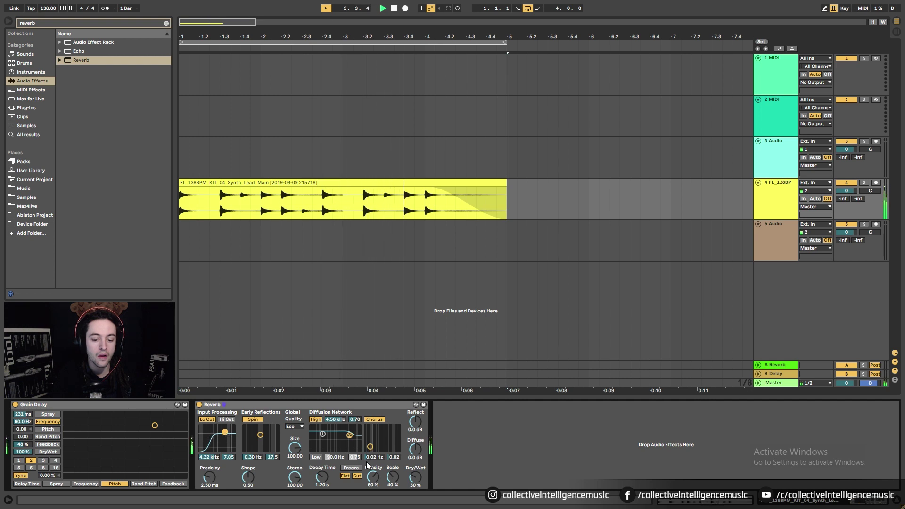
drag(321, 478, 319, 471)
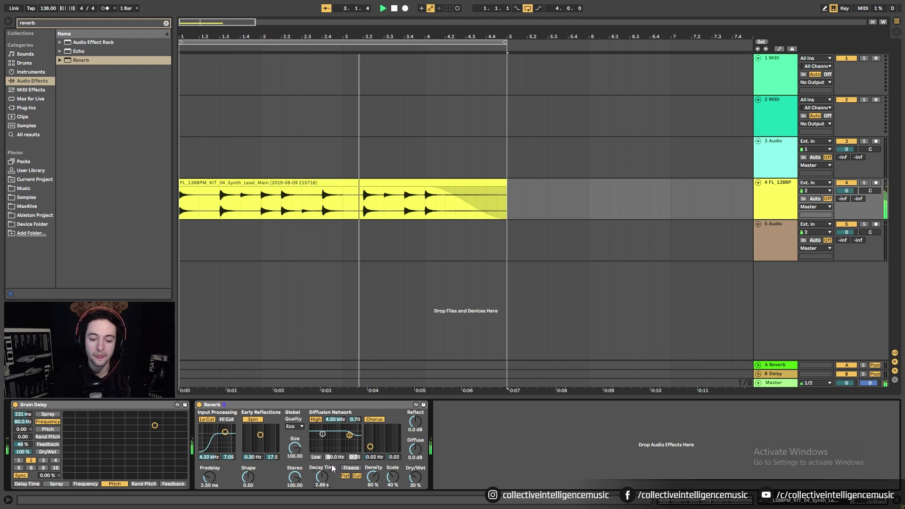
key(space)
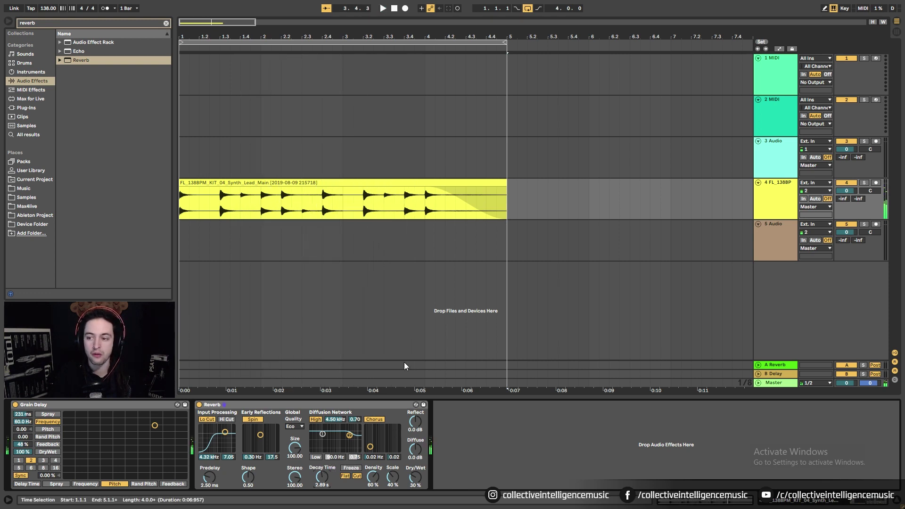
click(166, 22)
Step: Change the synth lead clip's warp mode to Re-Pitch and play it
click(240, 197)
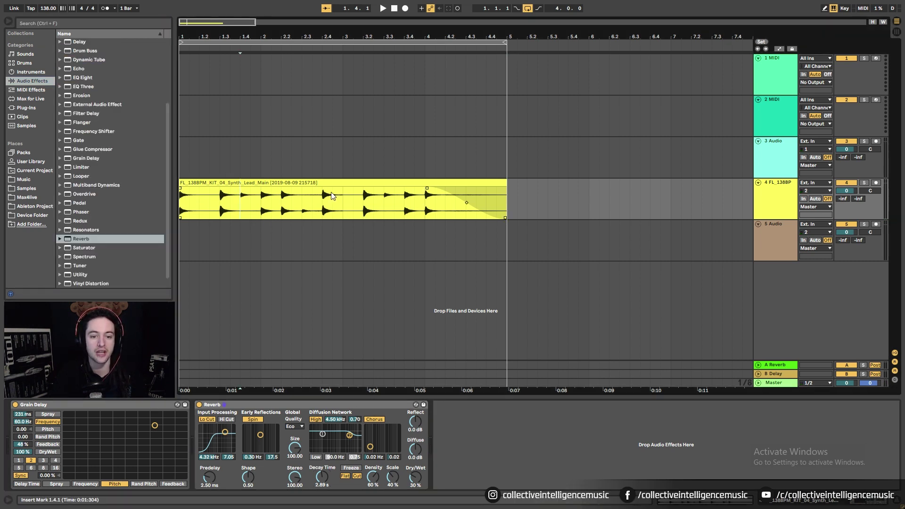
key(ctrl+a)
key(shift+Tab)
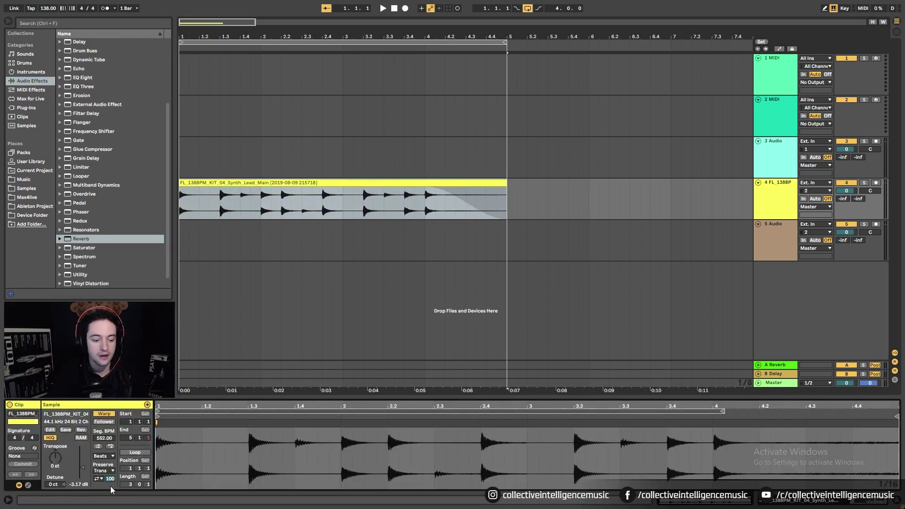
click(106, 456)
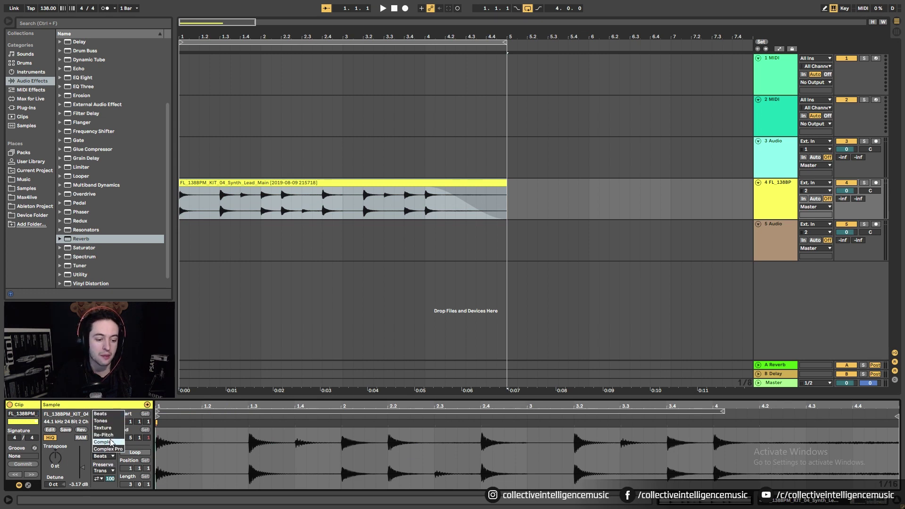
click(113, 436)
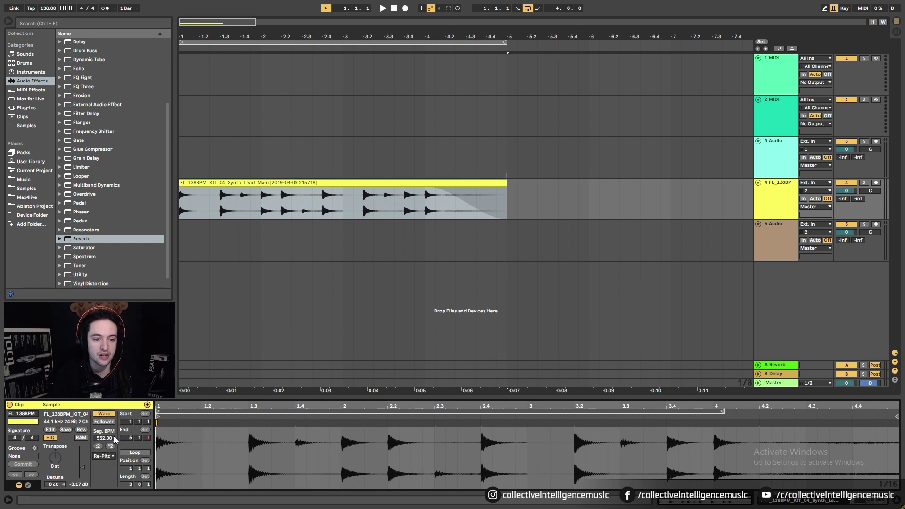
click(241, 181)
key(space)
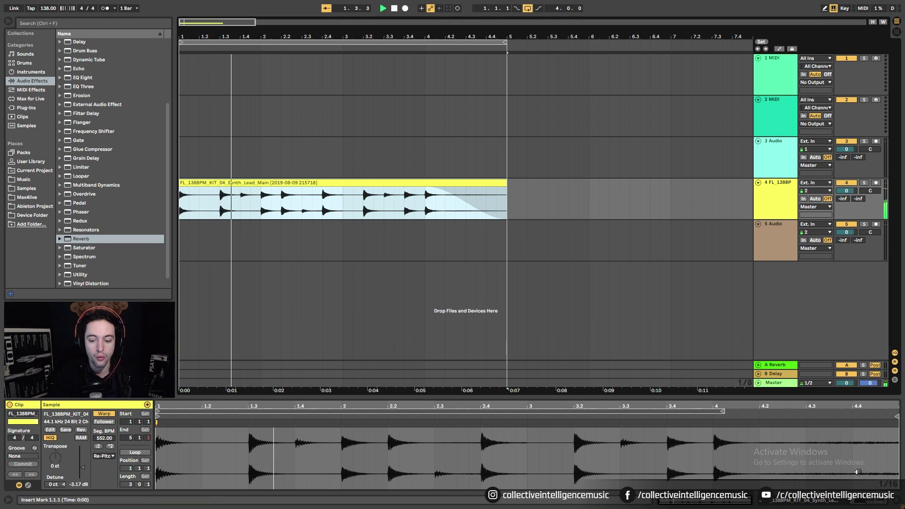
Step: Bypass both Grain Delay and Reverb on the synth lead track
click(866, 502)
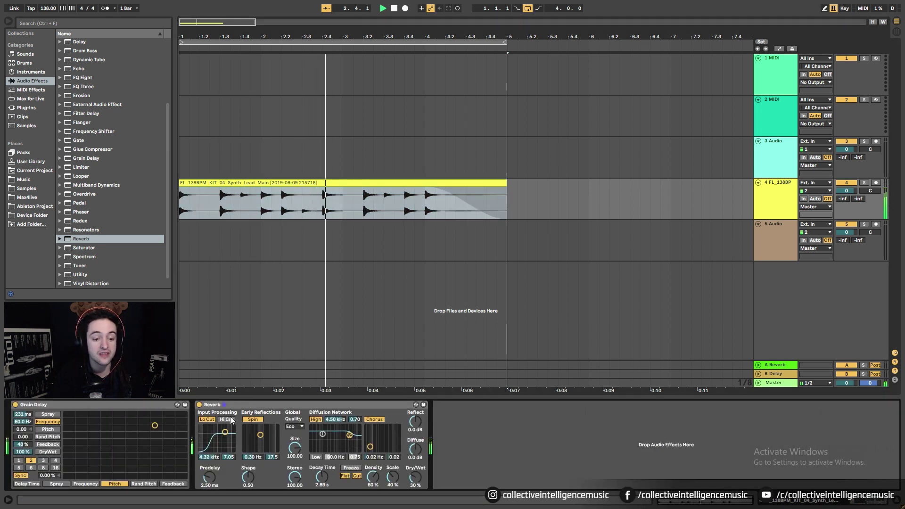
click(29, 405)
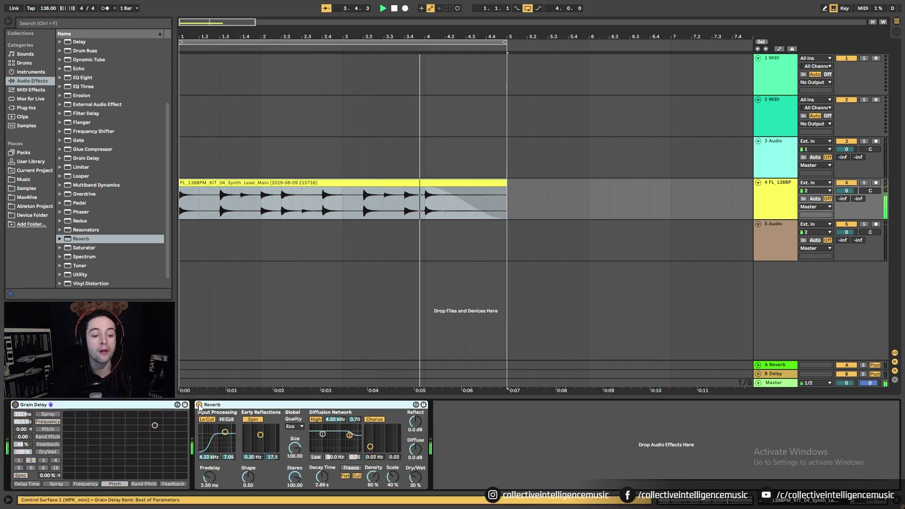
click(352, 183)
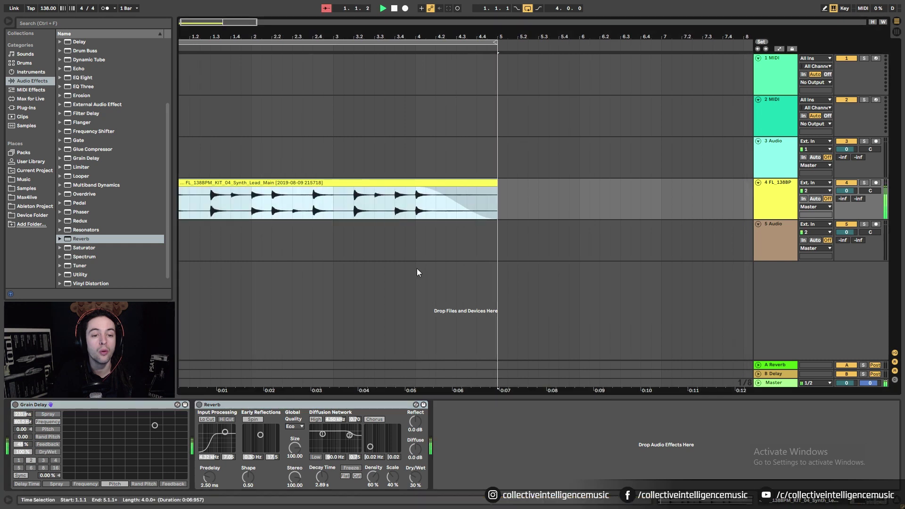
Step: Set the synth lead clip's warp mode to Texture and raise the grain size to about 169
click(726, 501)
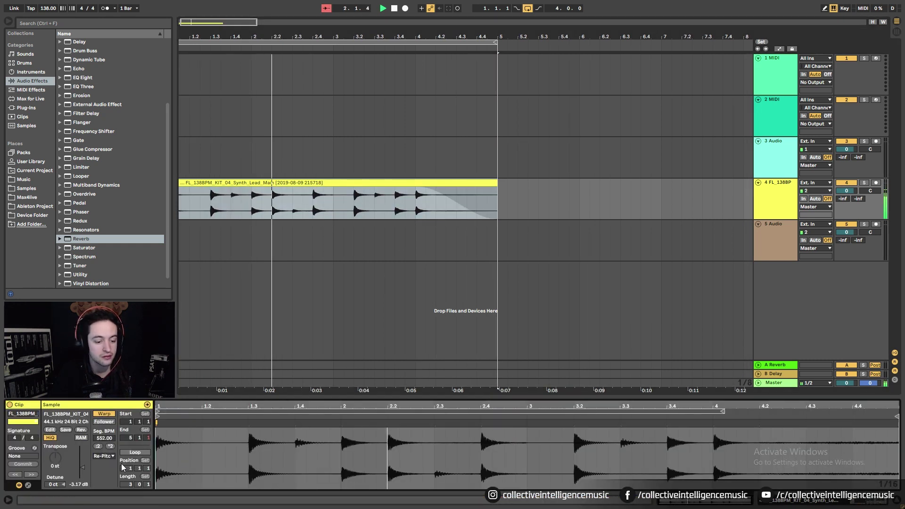
click(104, 455)
click(111, 429)
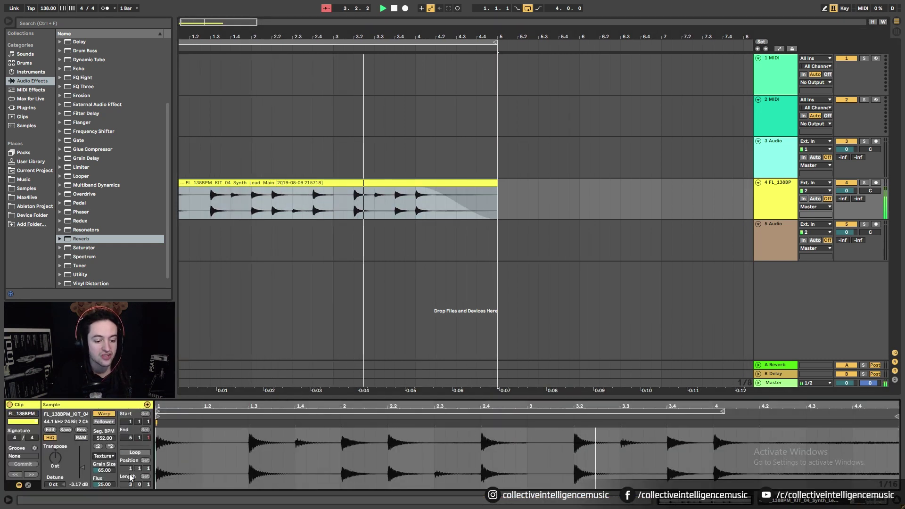
drag(109, 474, 109, 444)
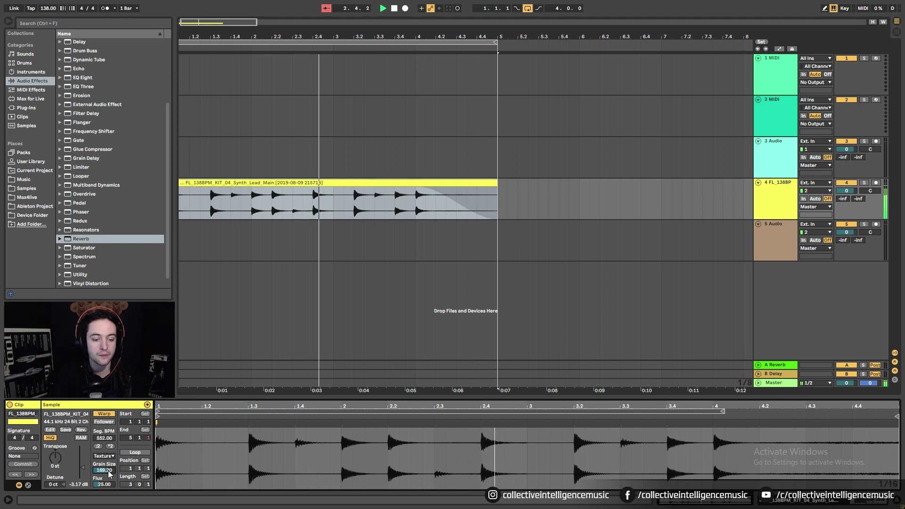
Step: Add Echo ahead of the Reverb, and switch the Reverb back on with its dry/wet at 20%
click(834, 503)
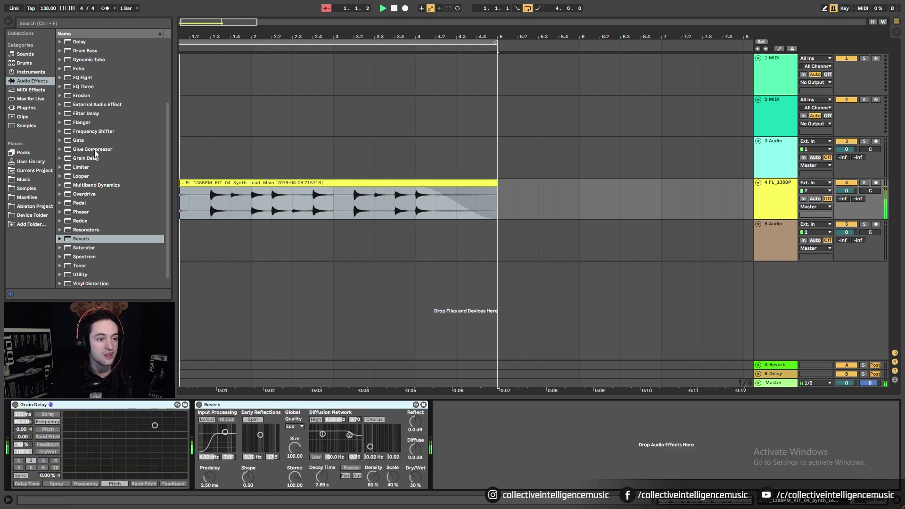
scroll(94, 165, up, 3)
click(78, 116)
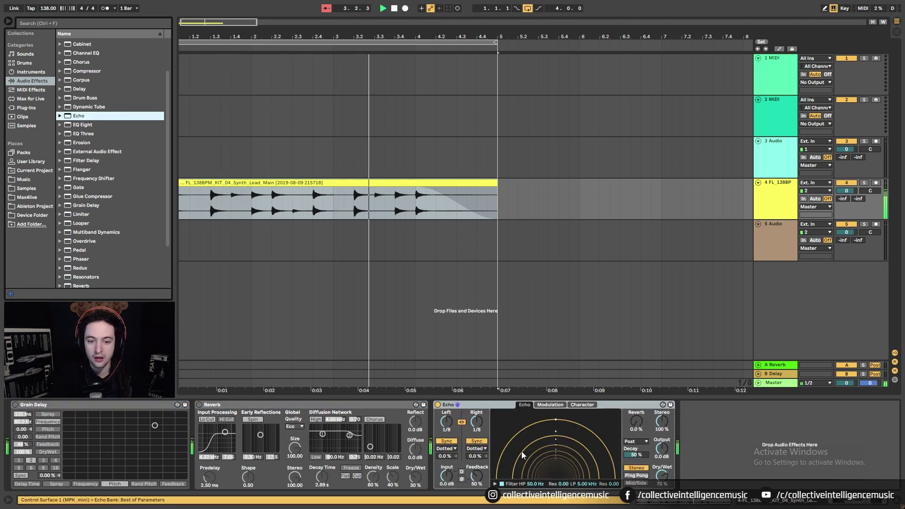
drag(326, 407, 691, 446)
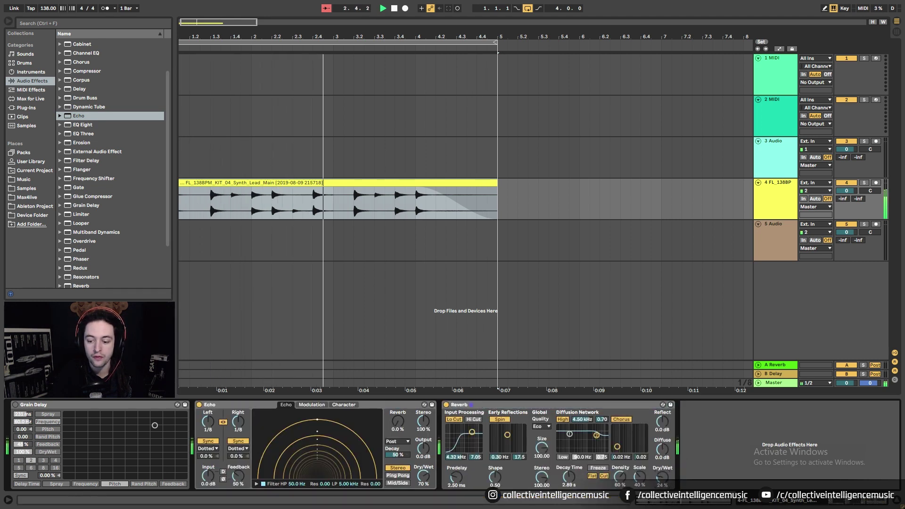
drag(662, 475, 662, 479)
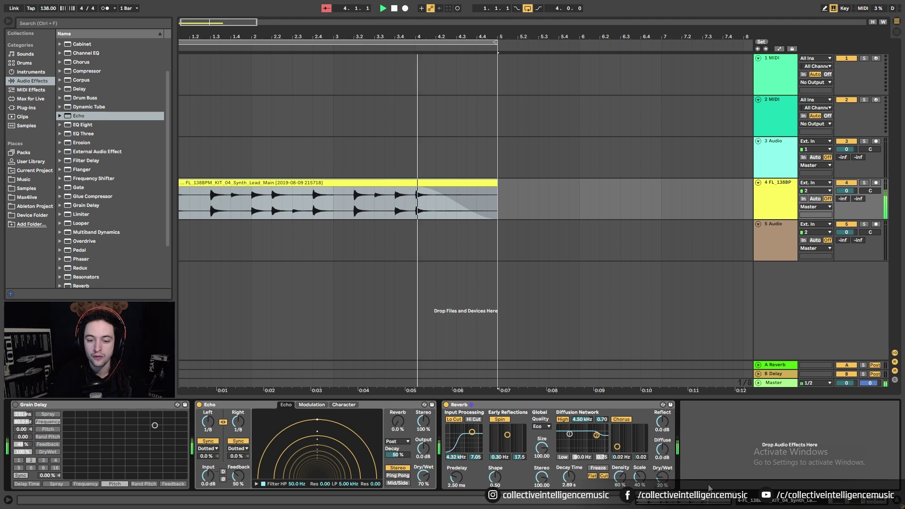
Step: Insert Flanger between Grain Delay and Echo and listen to the loop
drag(264, 21, 261, 27)
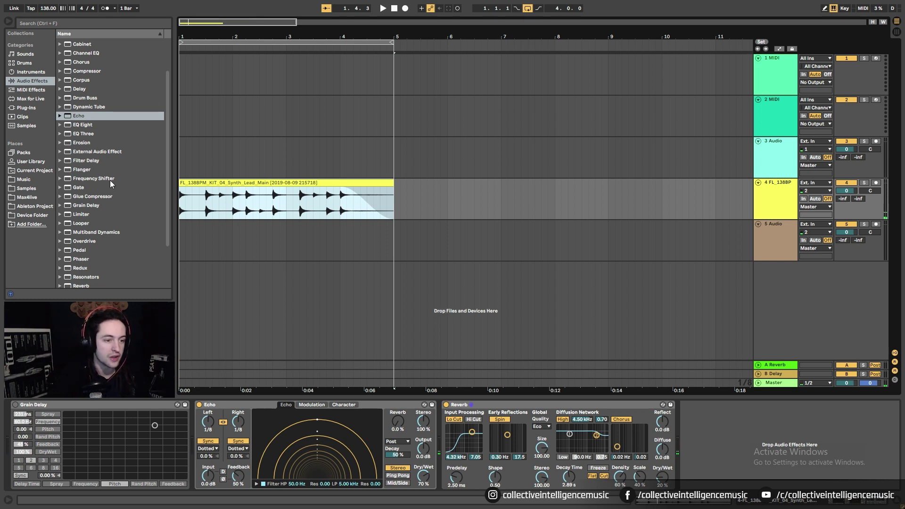
drag(89, 169, 205, 450)
key(space)
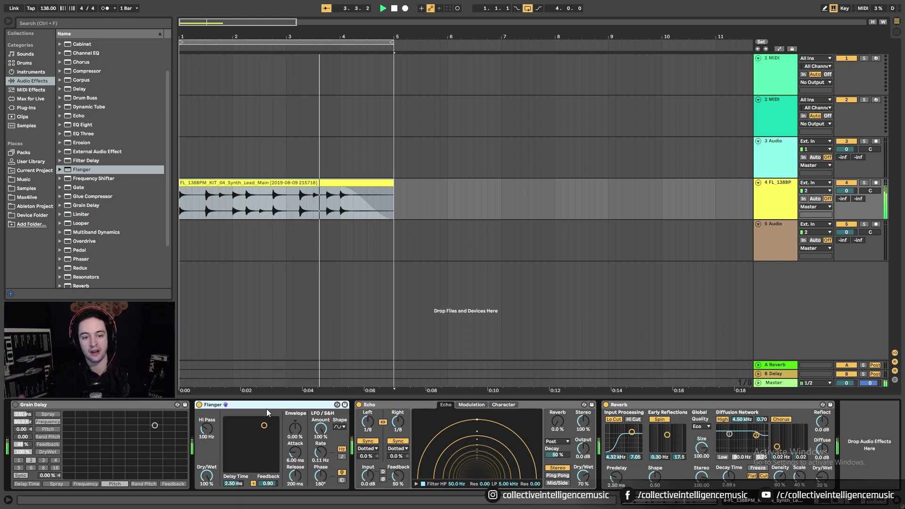
key(space)
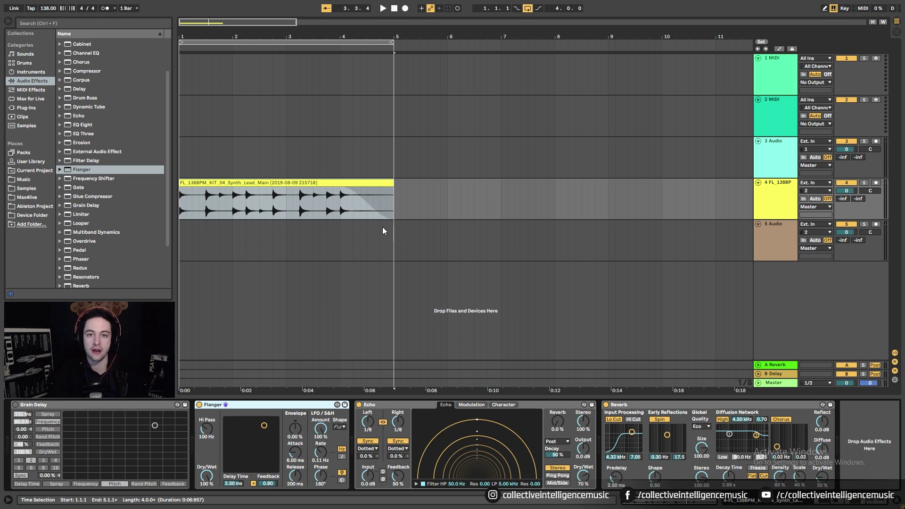
Step: Examine the clip's warp mode options, the built-in audio effects and instruments, and the synth lead track's effect chain
click(194, 184)
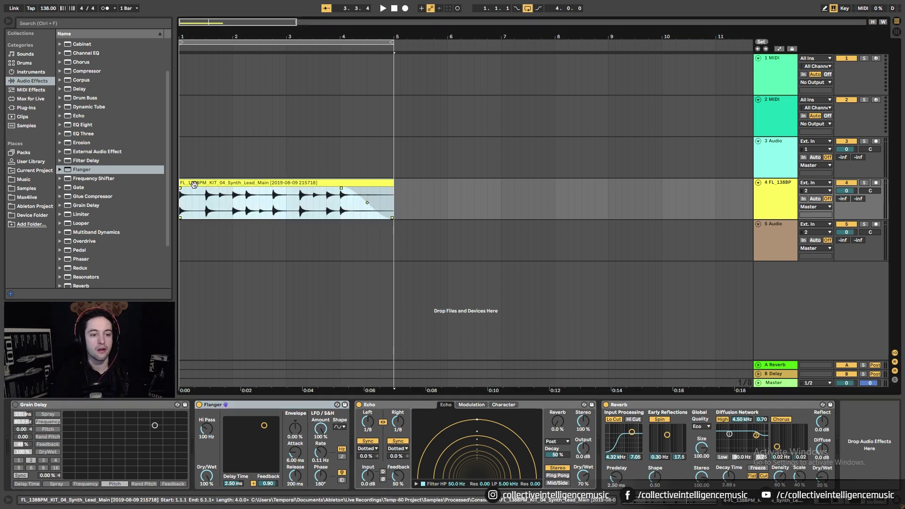
drag(234, 34, 234, 9)
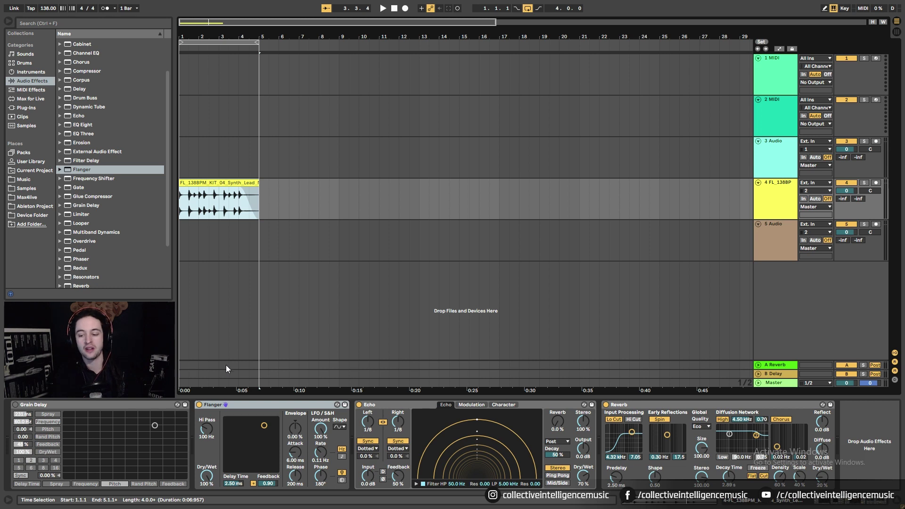
key(shift+Tab)
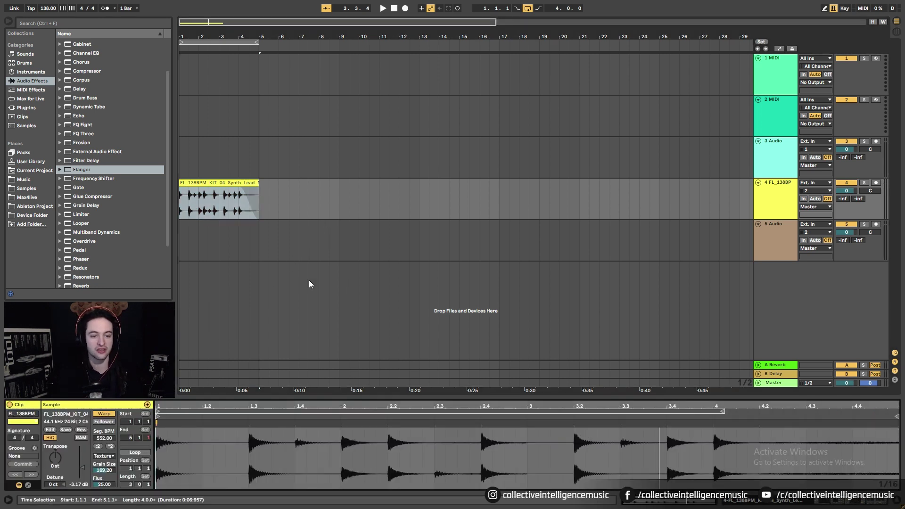
click(112, 457)
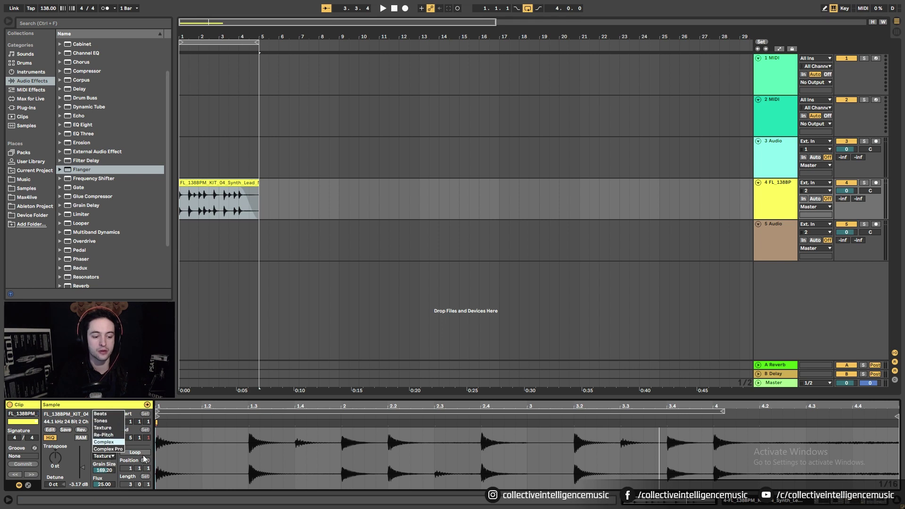
click(266, 304)
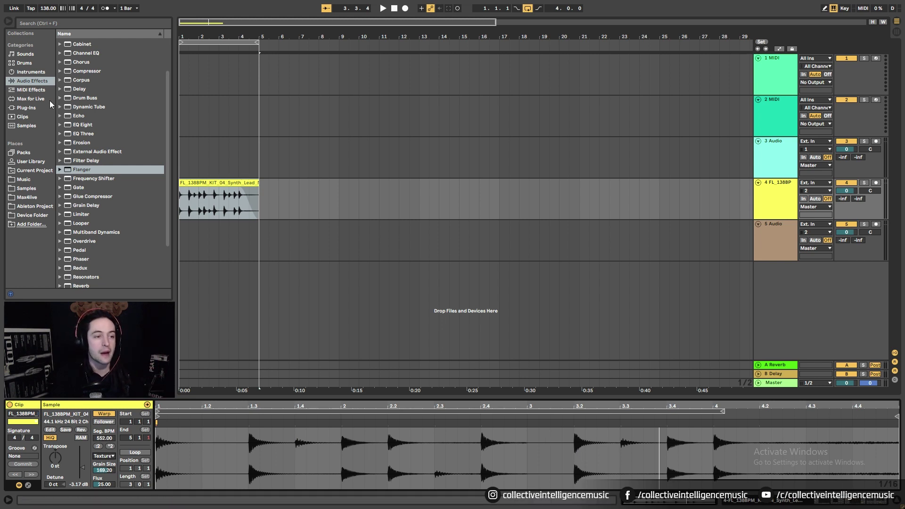
click(29, 66)
click(30, 81)
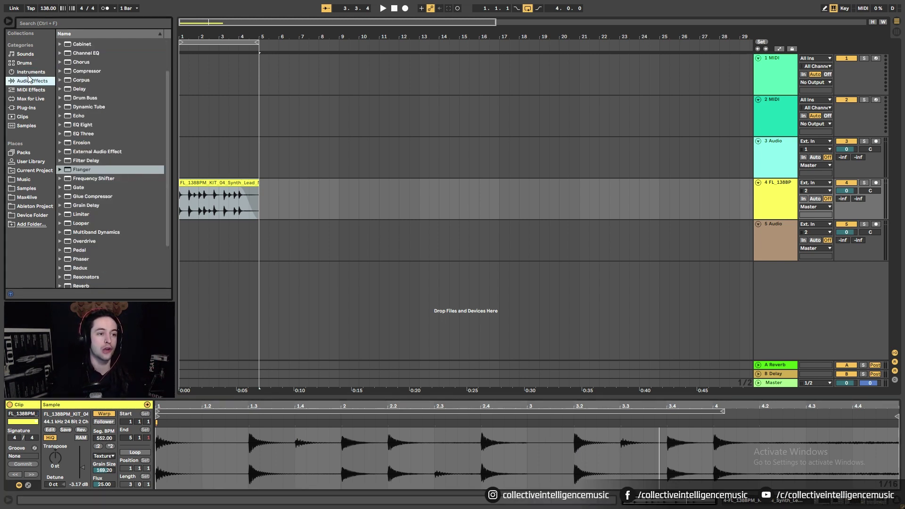
click(29, 73)
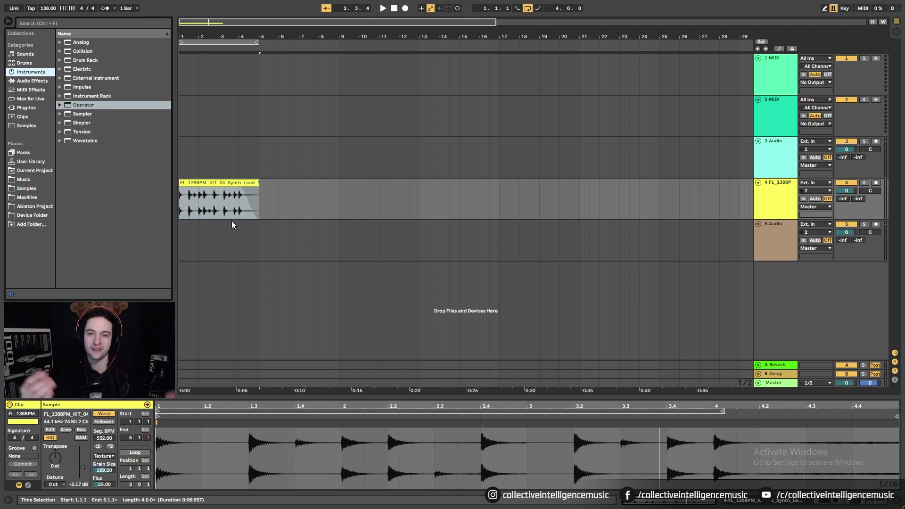
click(835, 503)
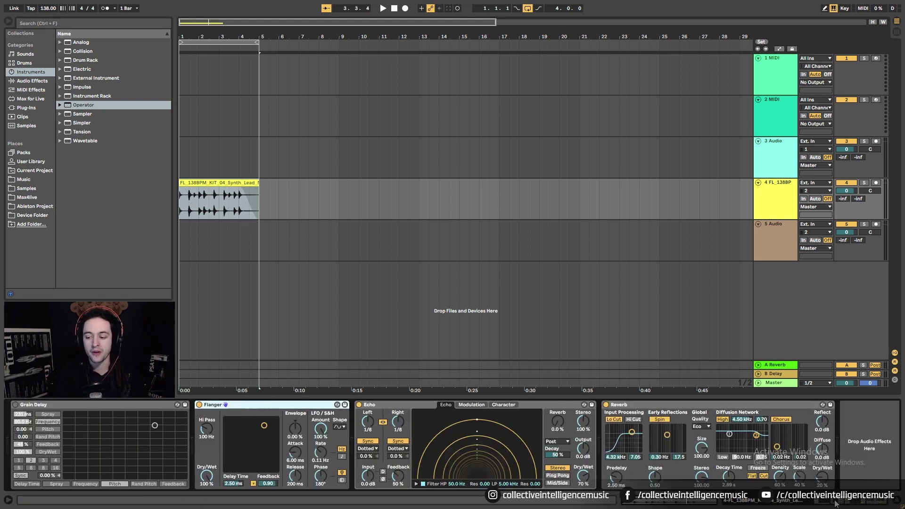